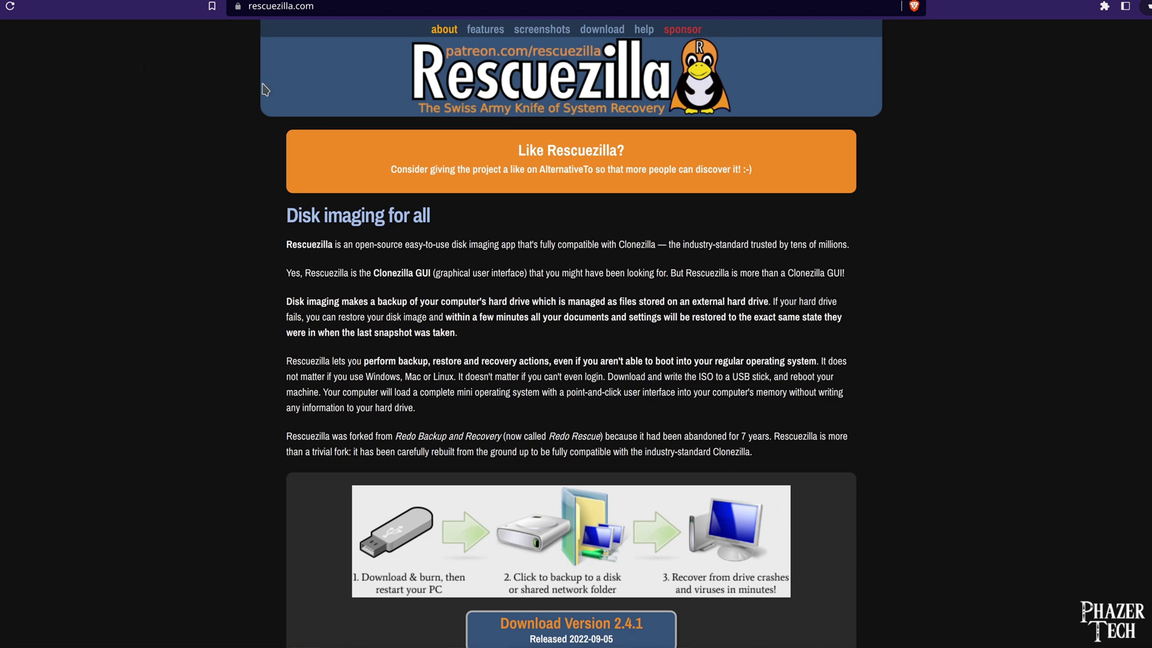
- Save the recommended rescuezilla-2.4.1-64bit.jammy.iso from the Rescuezilla download page to Downloads
left_click(602, 30)
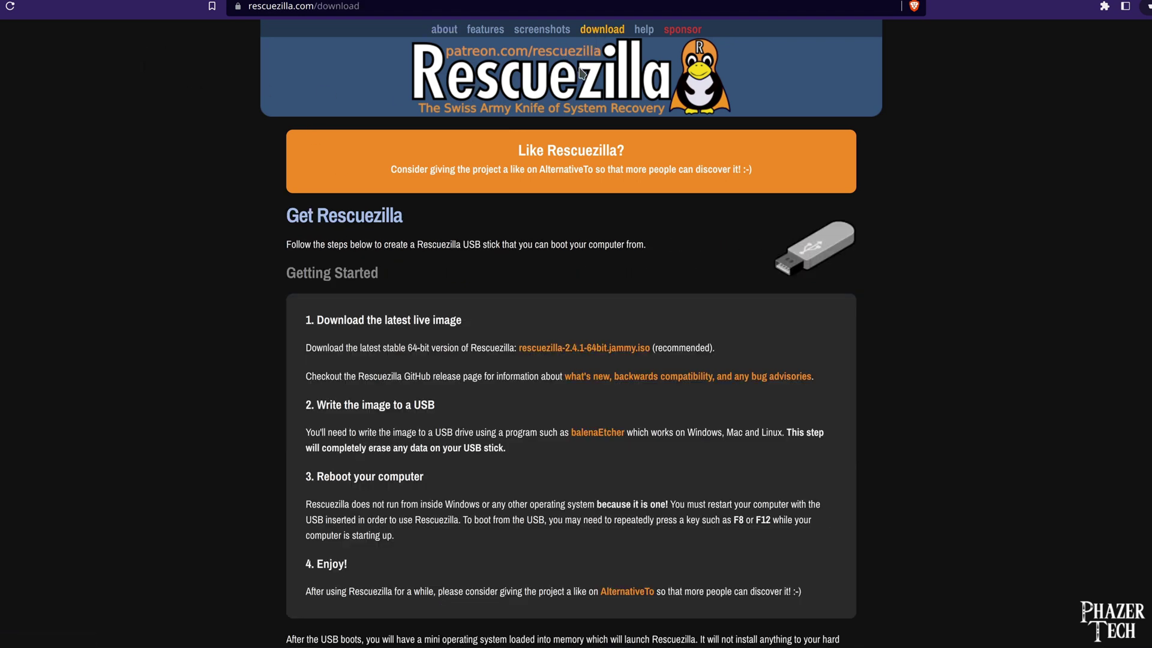
left_click(588, 349)
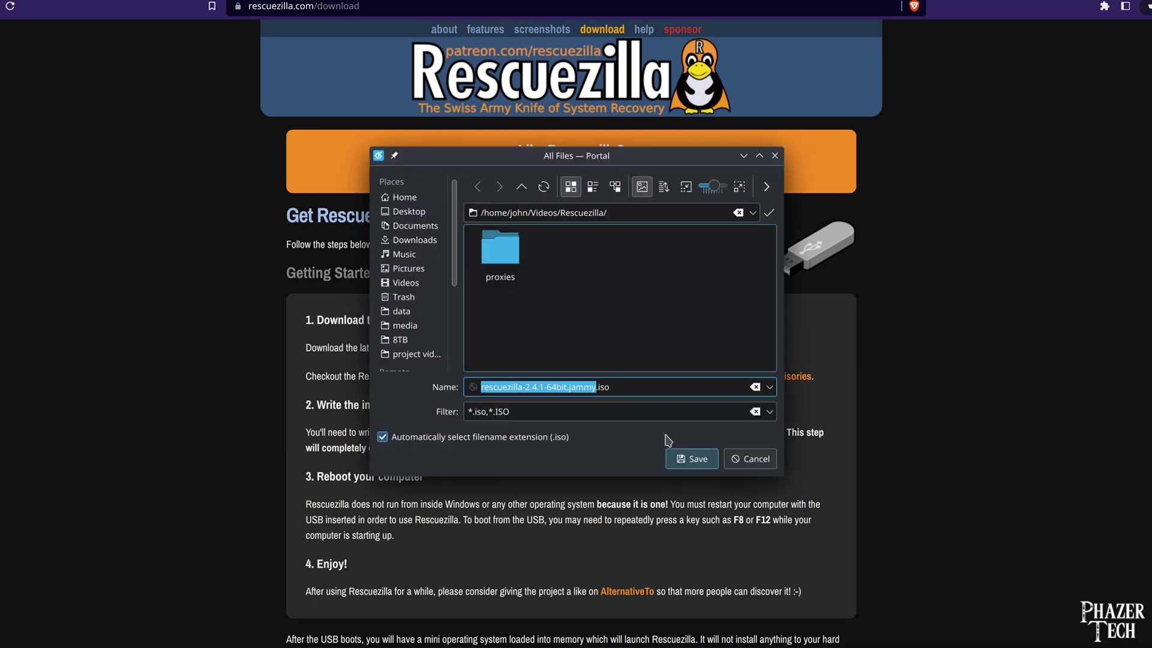
left_click(690, 461)
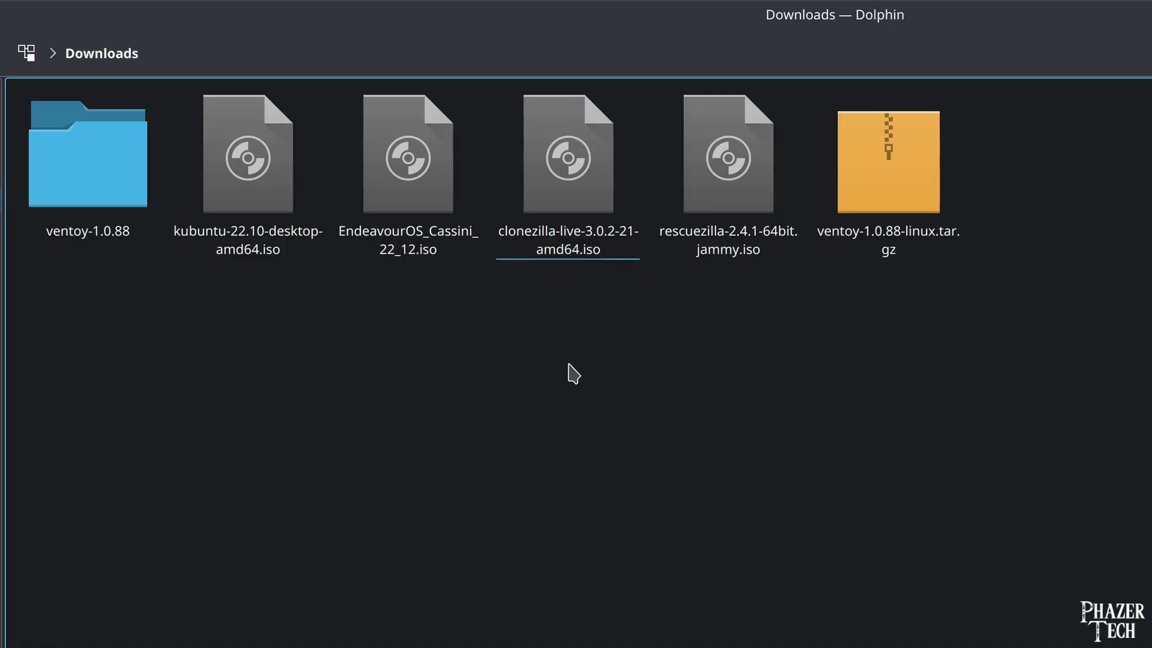
- Select rescuezilla-2.4.1-64bit.jammy.iso in Dolphin's Downloads folder
left_click(736, 170)
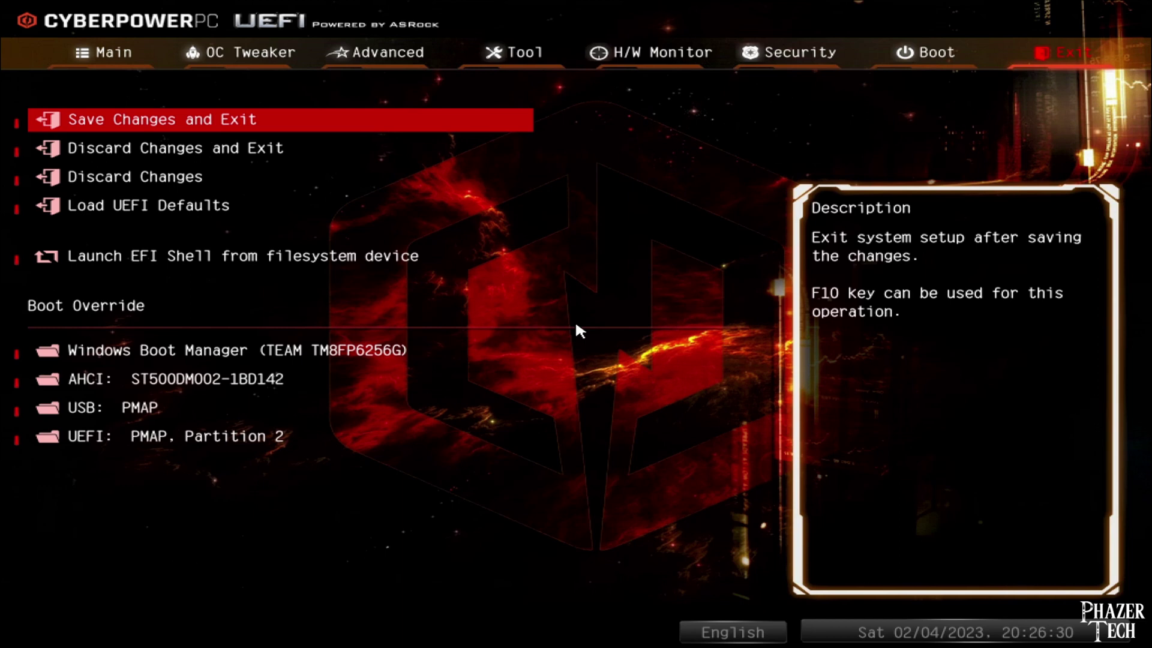
- Boot from USB: PMAP and start the rescuezilla ISO entry in the Ventoy menu
key("Down")
key("Down")
key("Down")
key("Down")
key("Down")
key("Down")
key("Down")
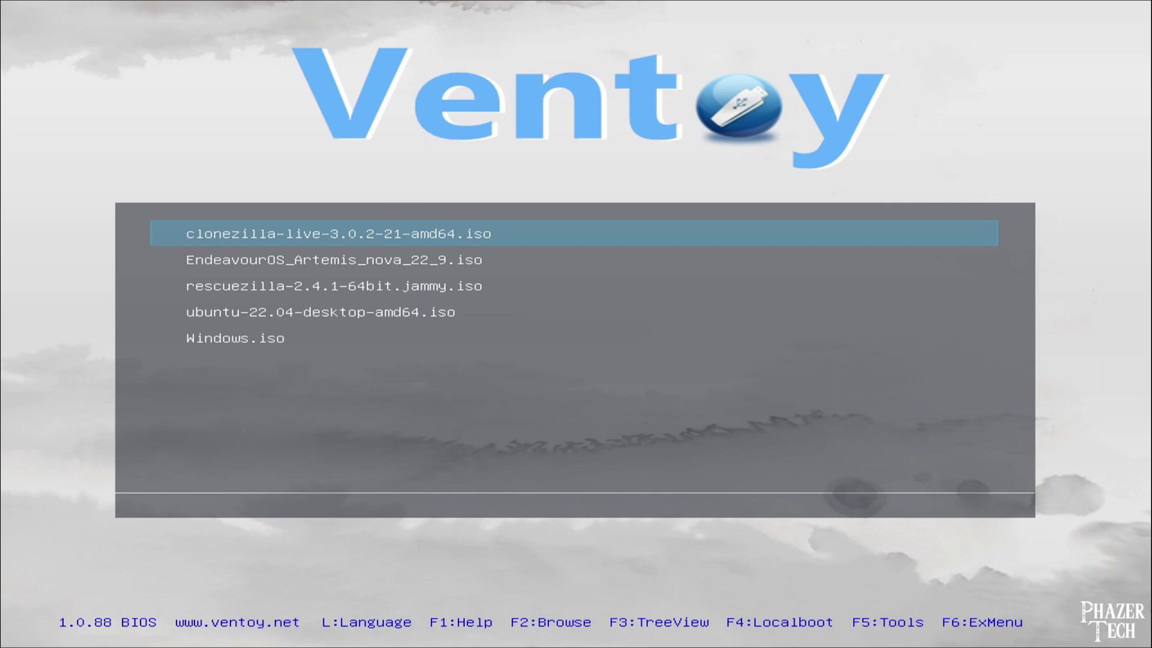
key("Down")
key("Down")
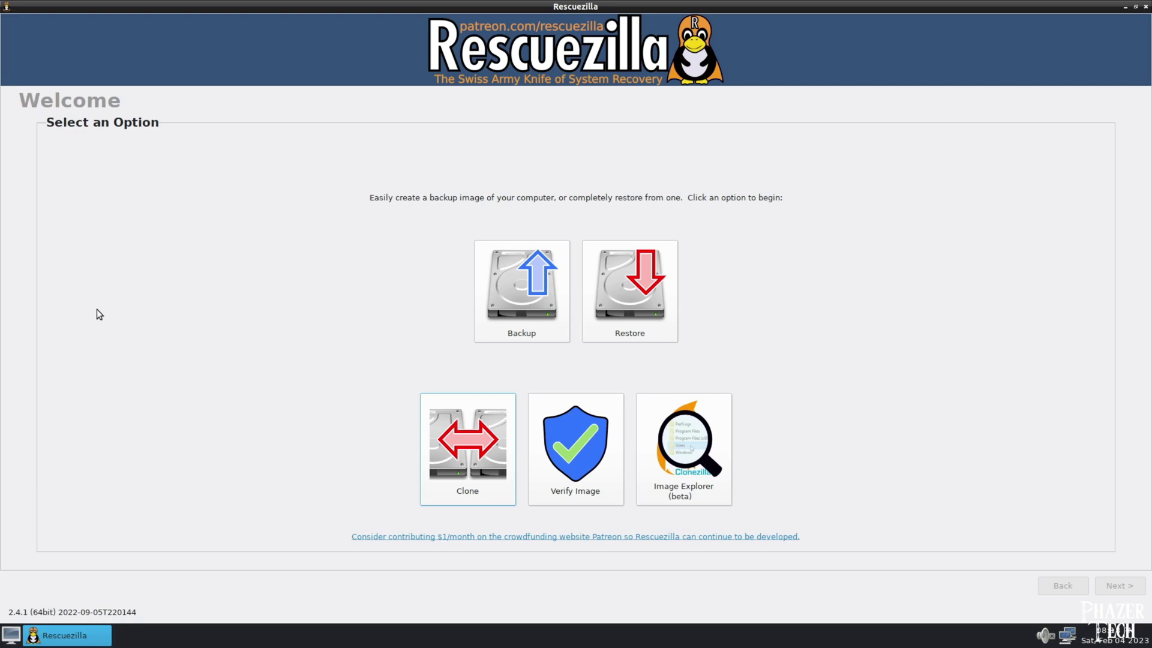
- Set up a Clone from the 223.6GB SATA SSD to the 238.5GB TEAM NVMe drive
left_click(437, 420)
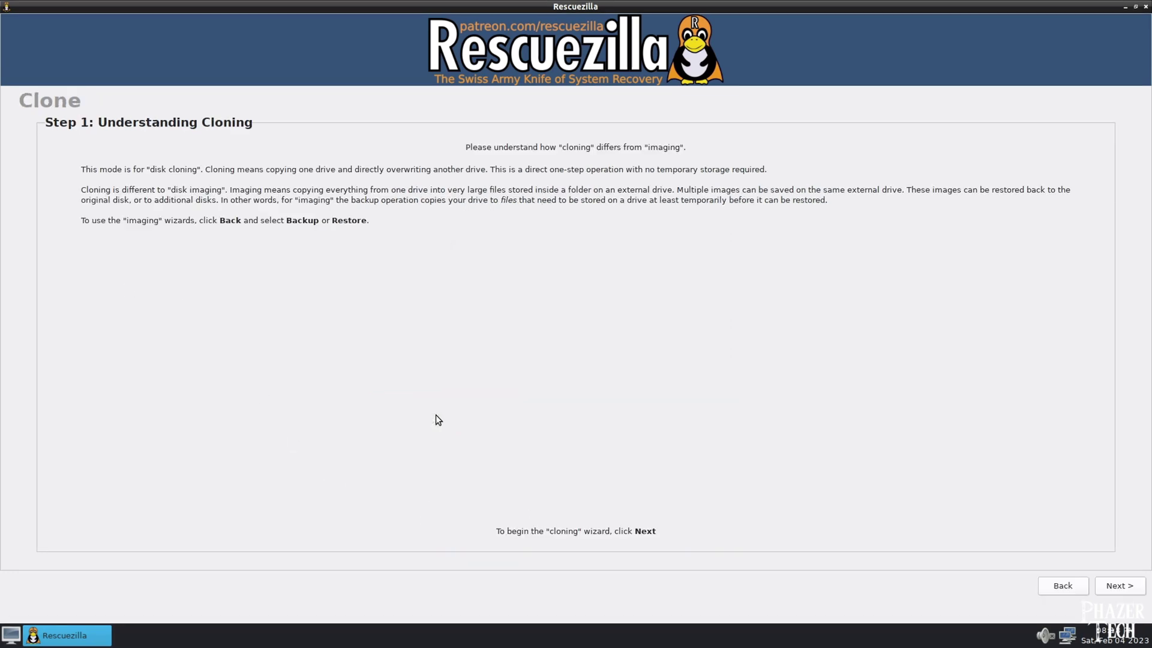
left_click(1127, 586)
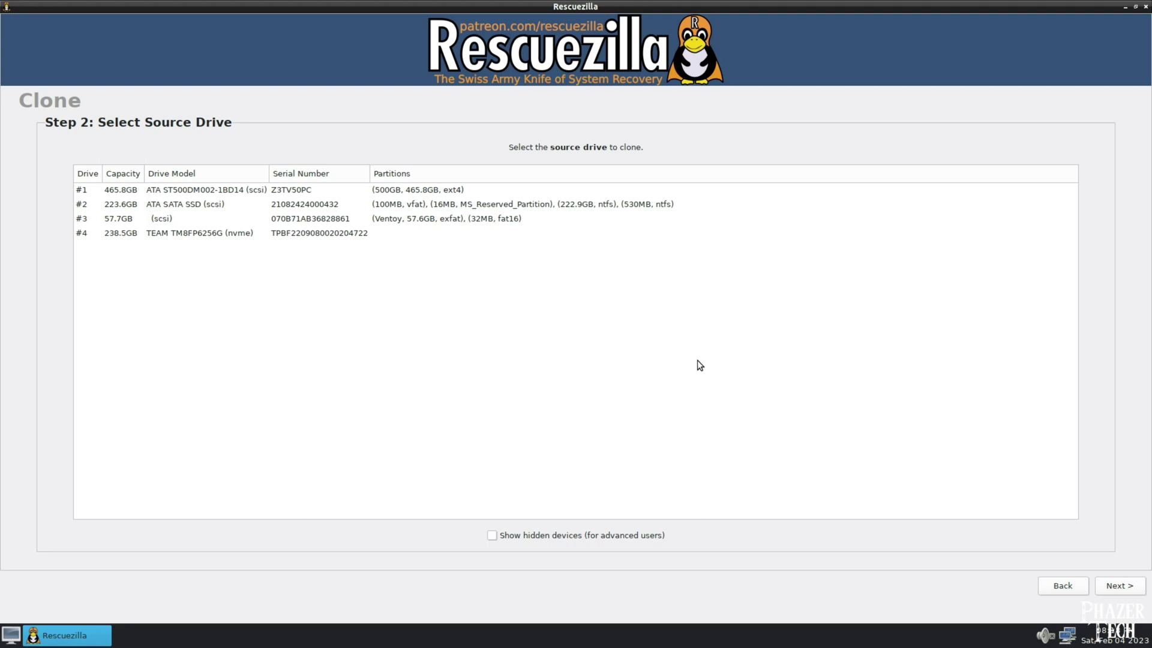
left_click(235, 207)
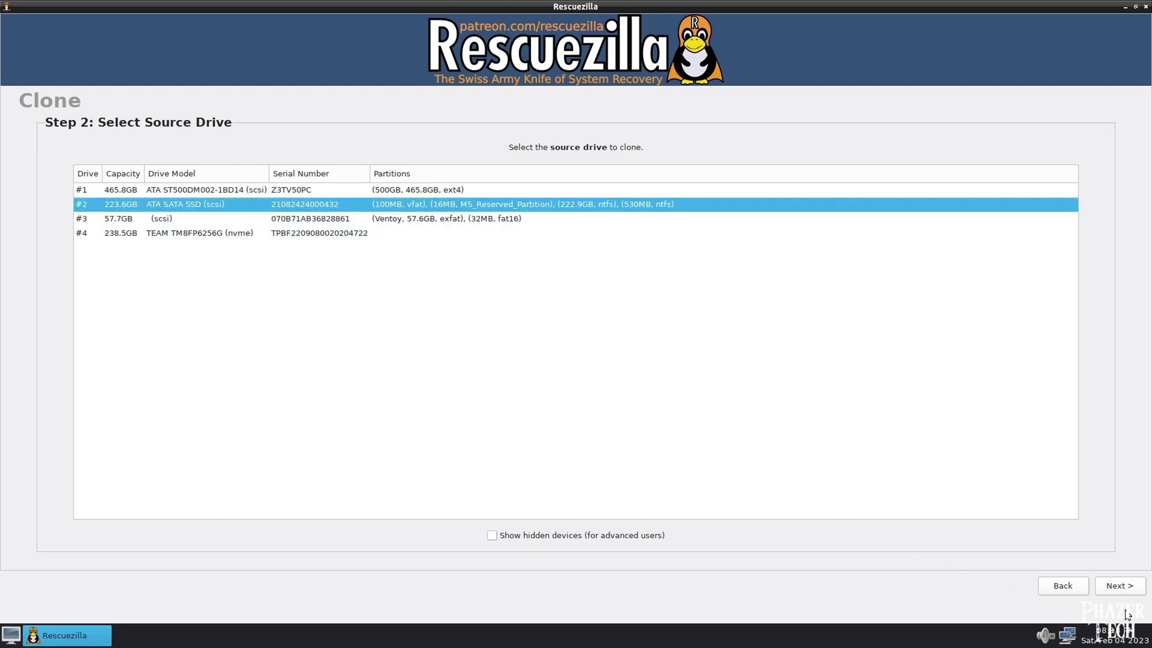
left_click(1124, 586)
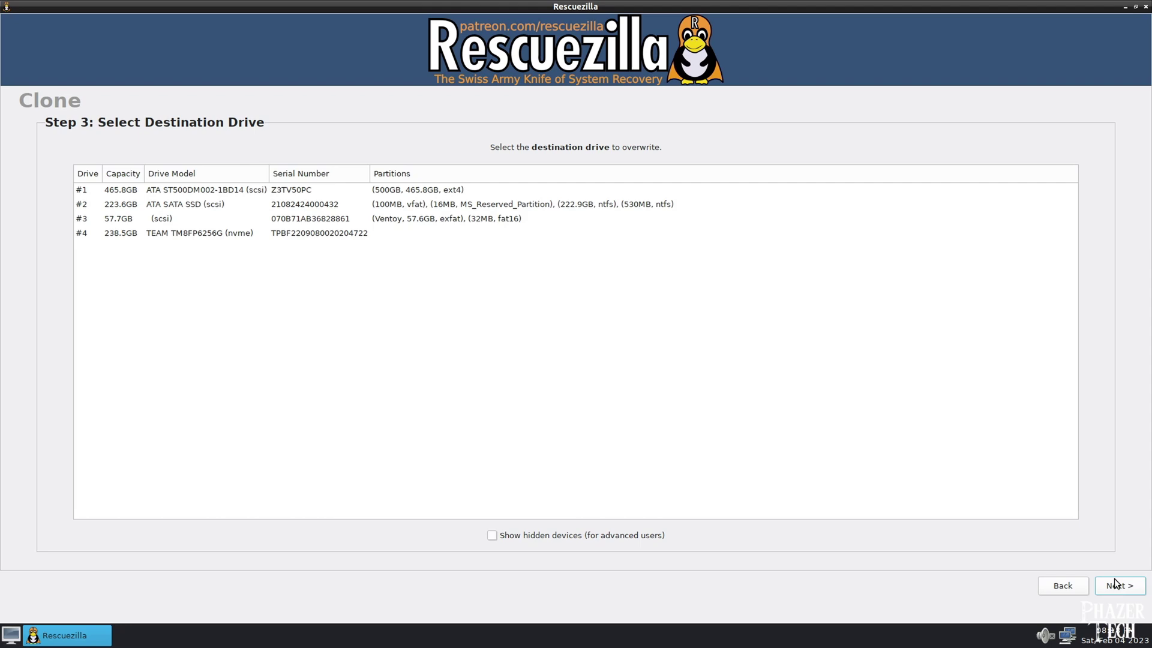
left_click(312, 233)
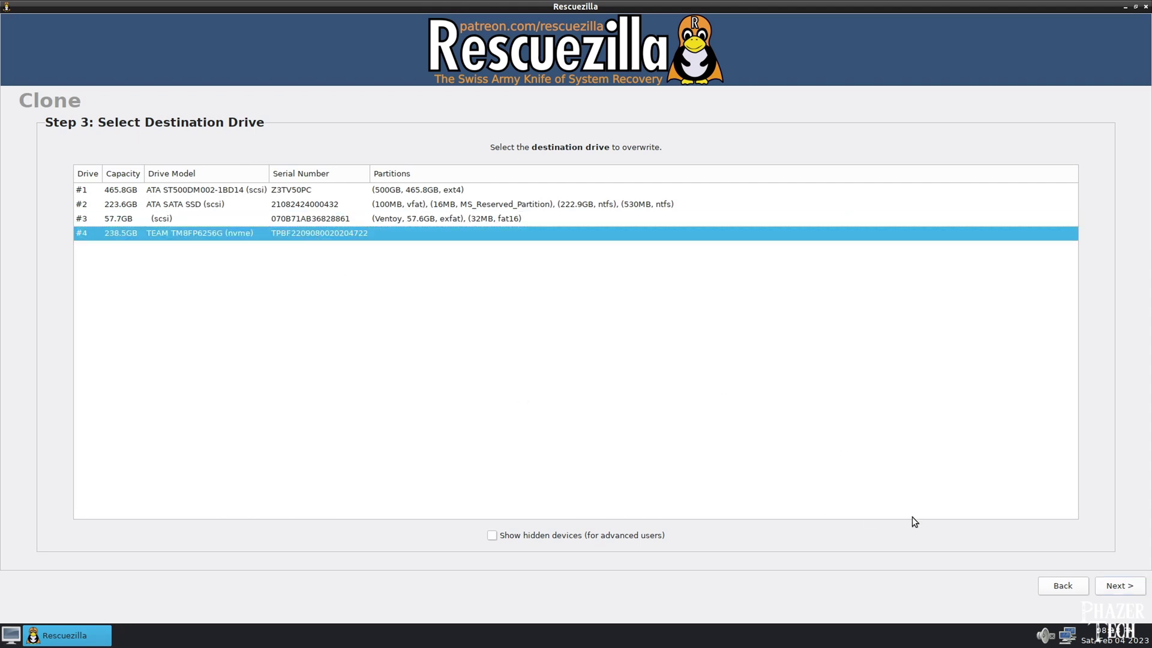
left_click(1119, 587)
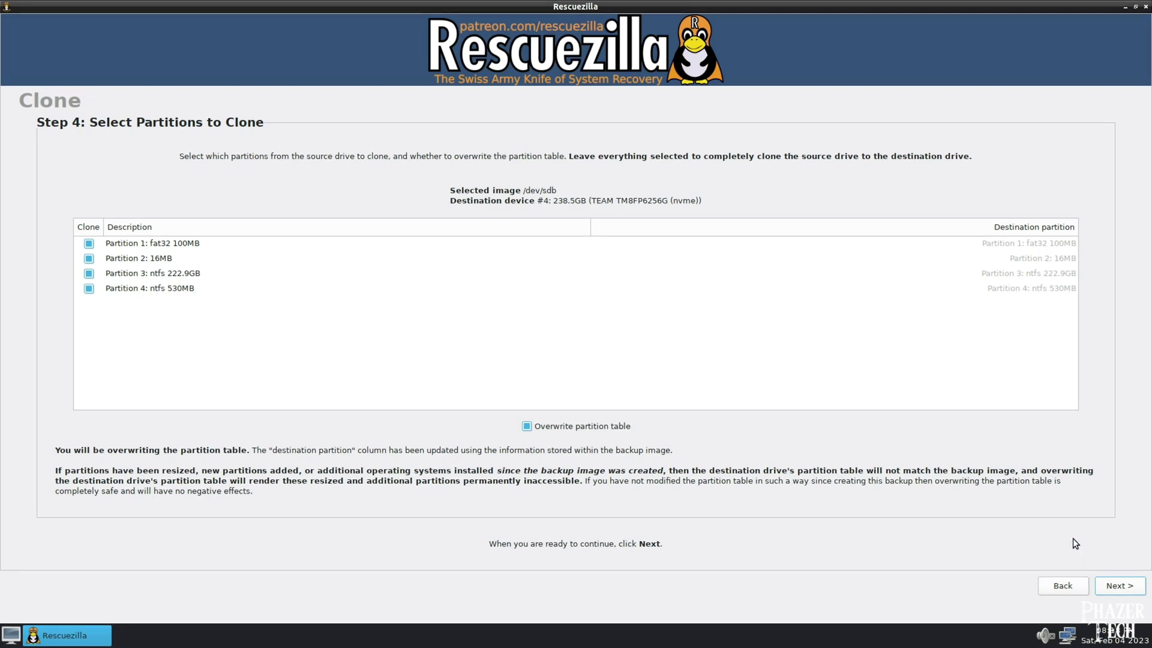
- Keep all four /dev/sdb partitions, confirm overwriting the NVMe drive, and finish the clone
left_click(1120, 587)
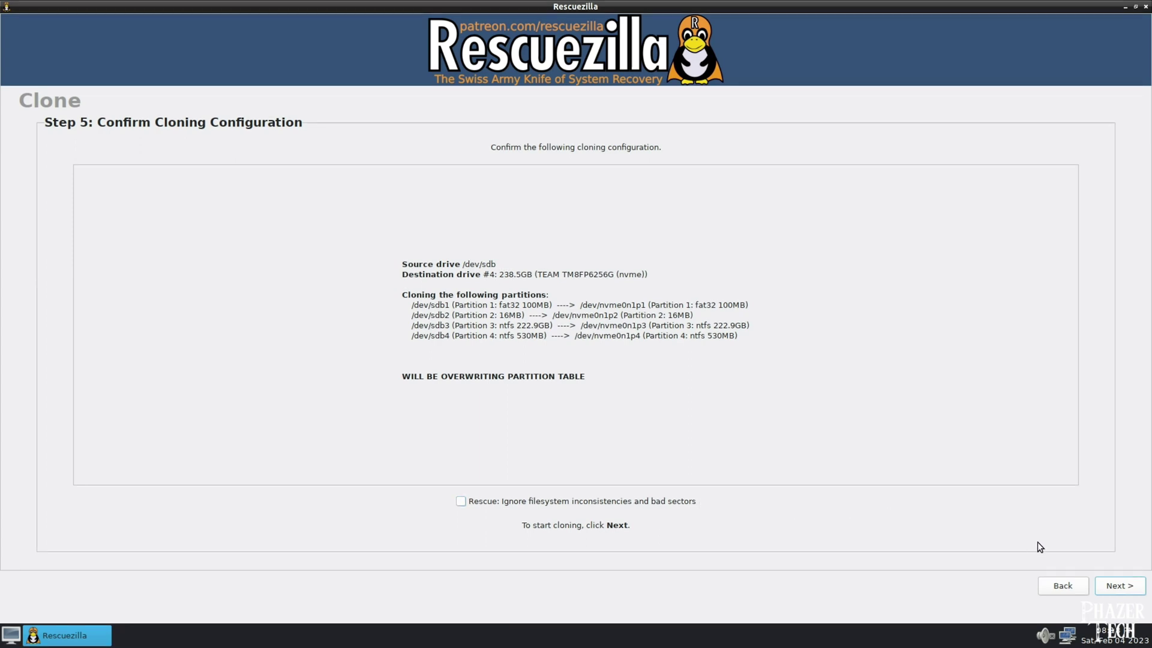
left_click(1119, 585)
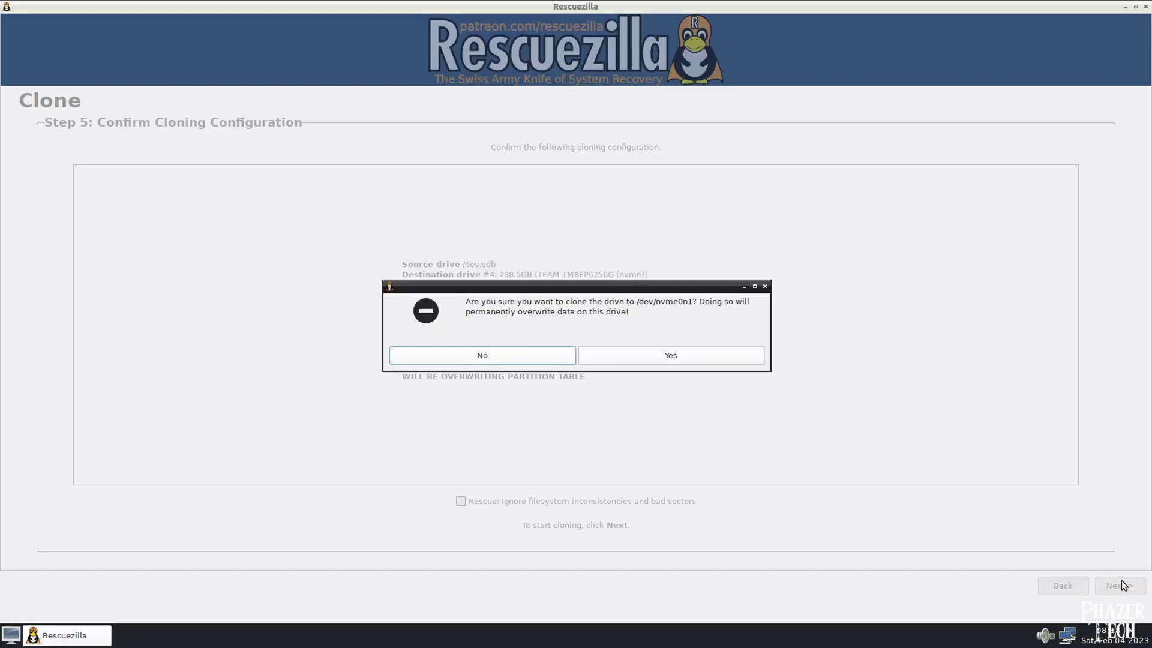
left_click(698, 358)
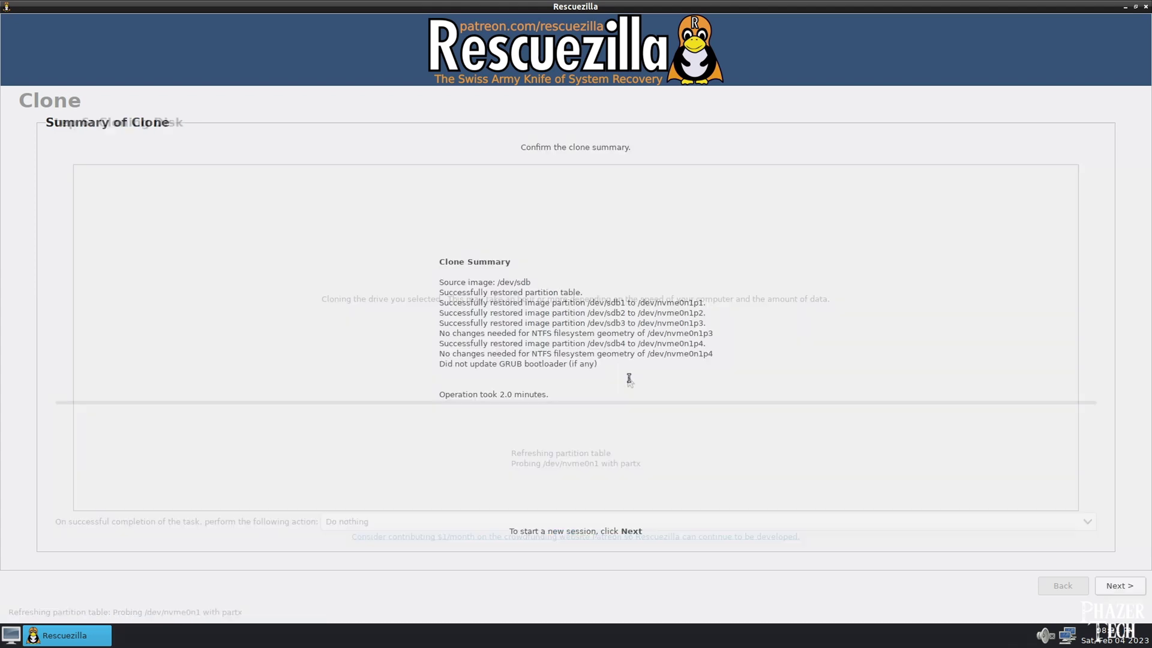
left_click(1138, 586)
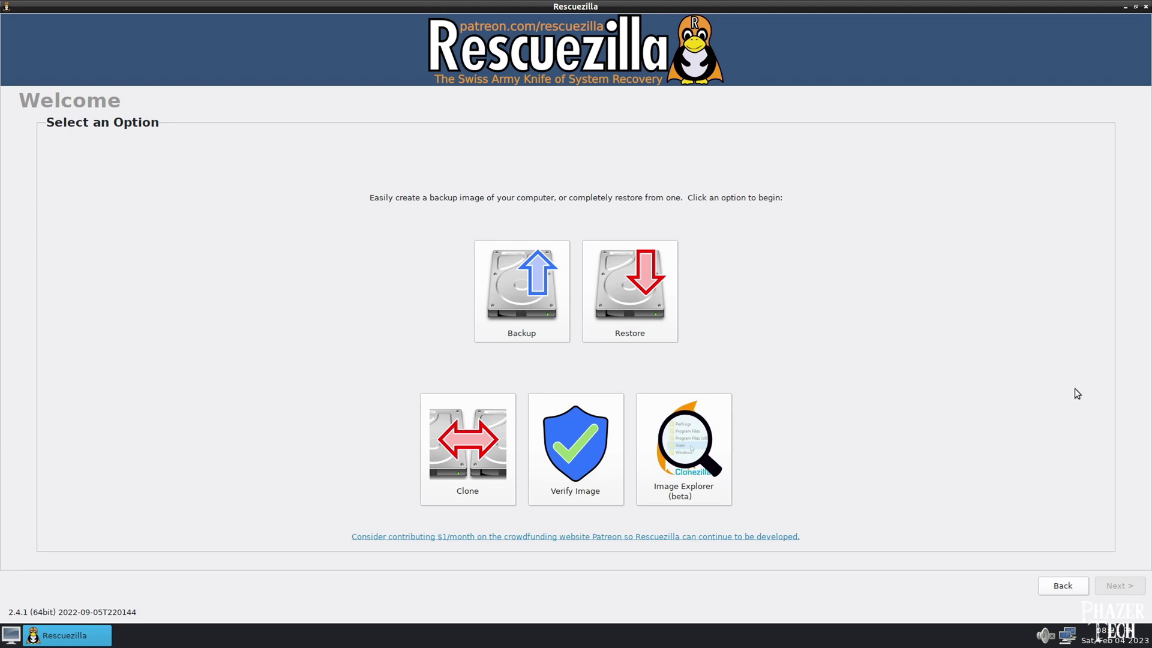
- Close Rescuezilla, launch GParted, and inspect nvme0n1p3, the 14.91 GiB unallocated space and nvme0n1p4
left_click(1146, 7)
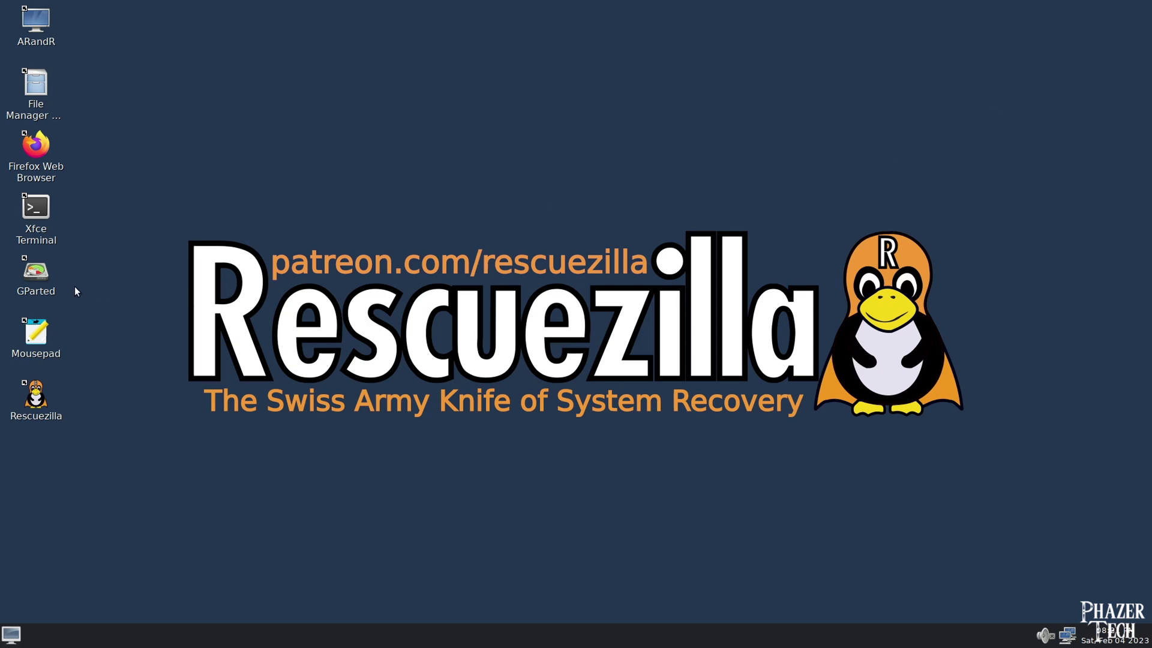
double_click(36, 273)
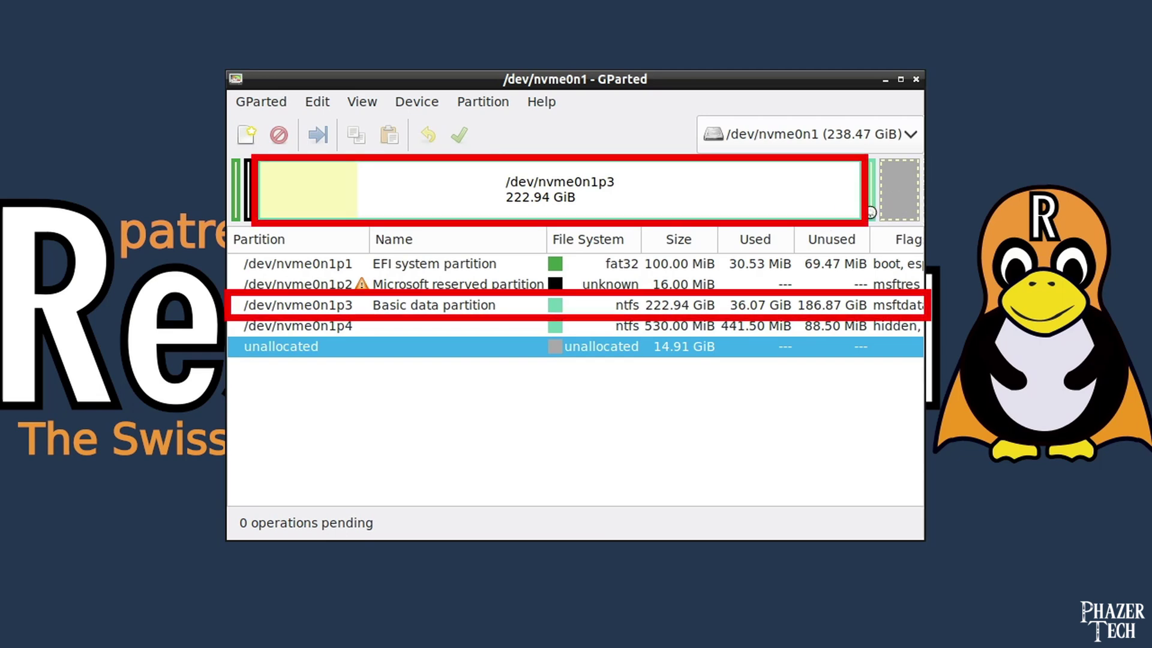
left_click(741, 216)
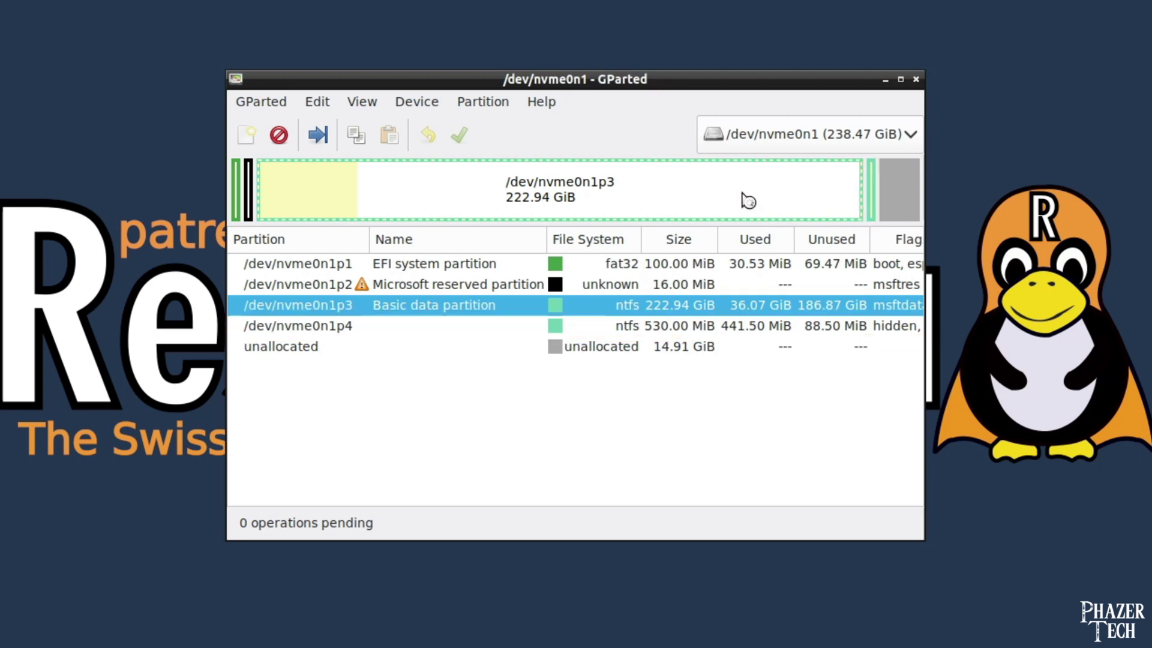
left_click(702, 346)
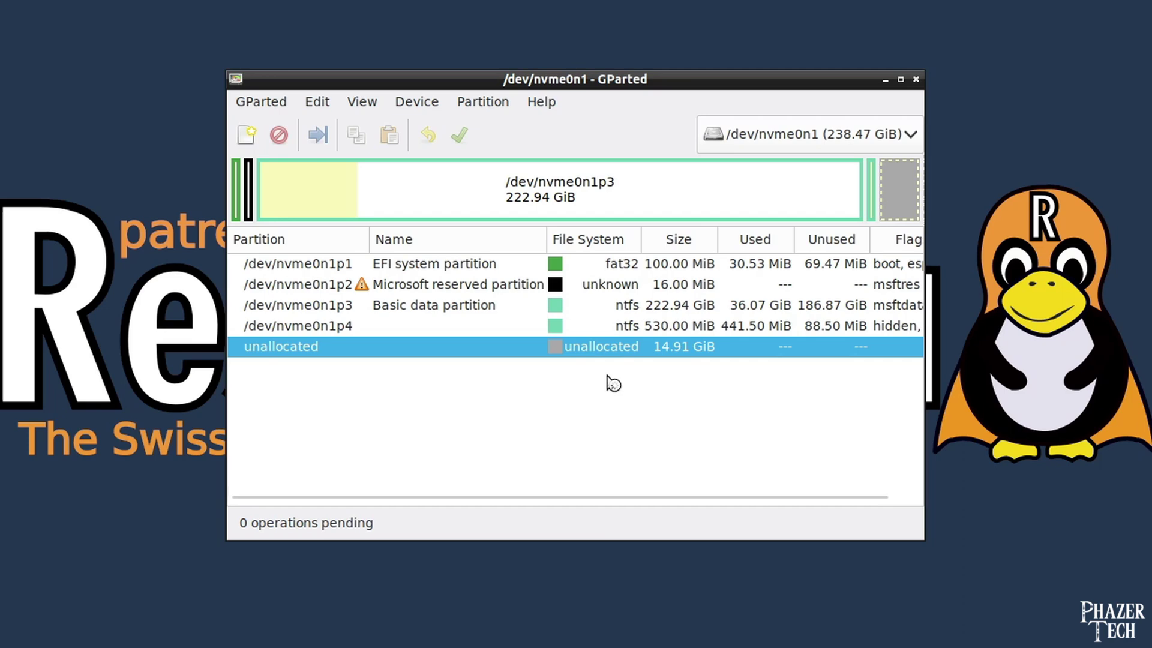
left_click(644, 325)
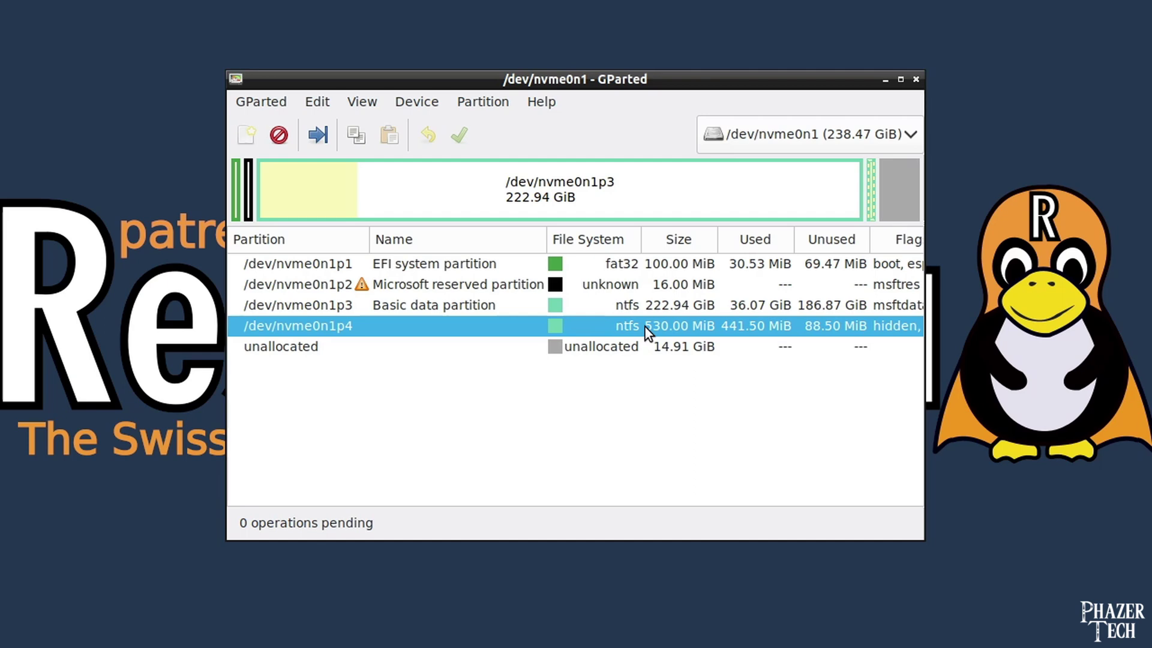
- Move nvme0n1p4 to the disk's end by setting Free space following to 0
right_click(644, 326)
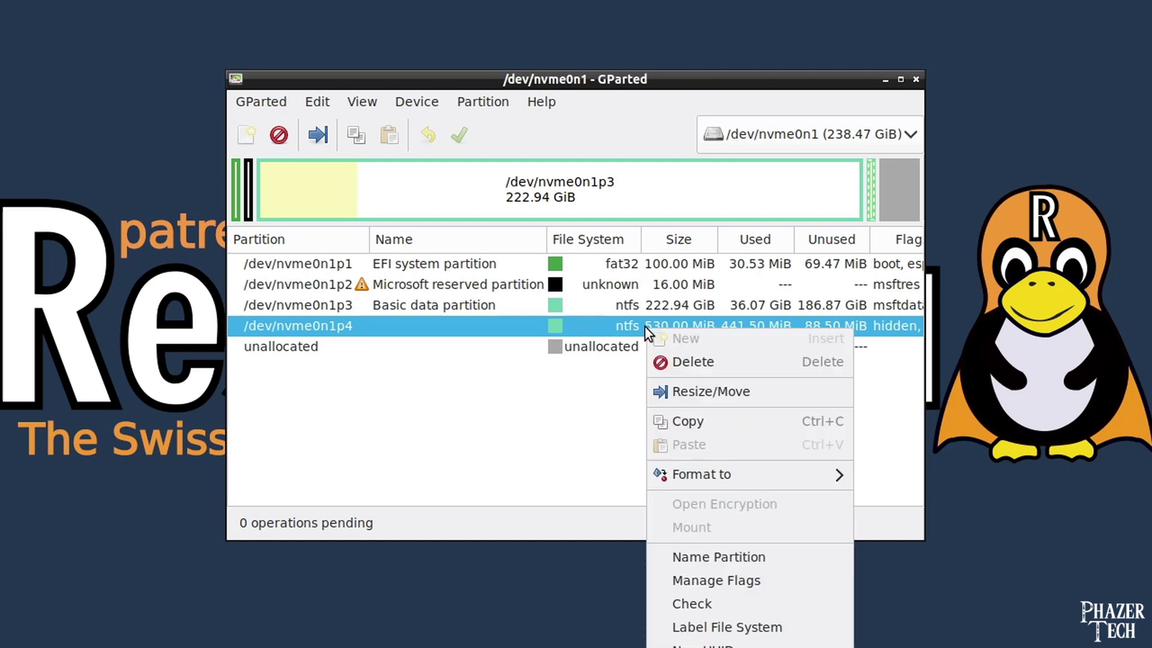
left_click(722, 392)
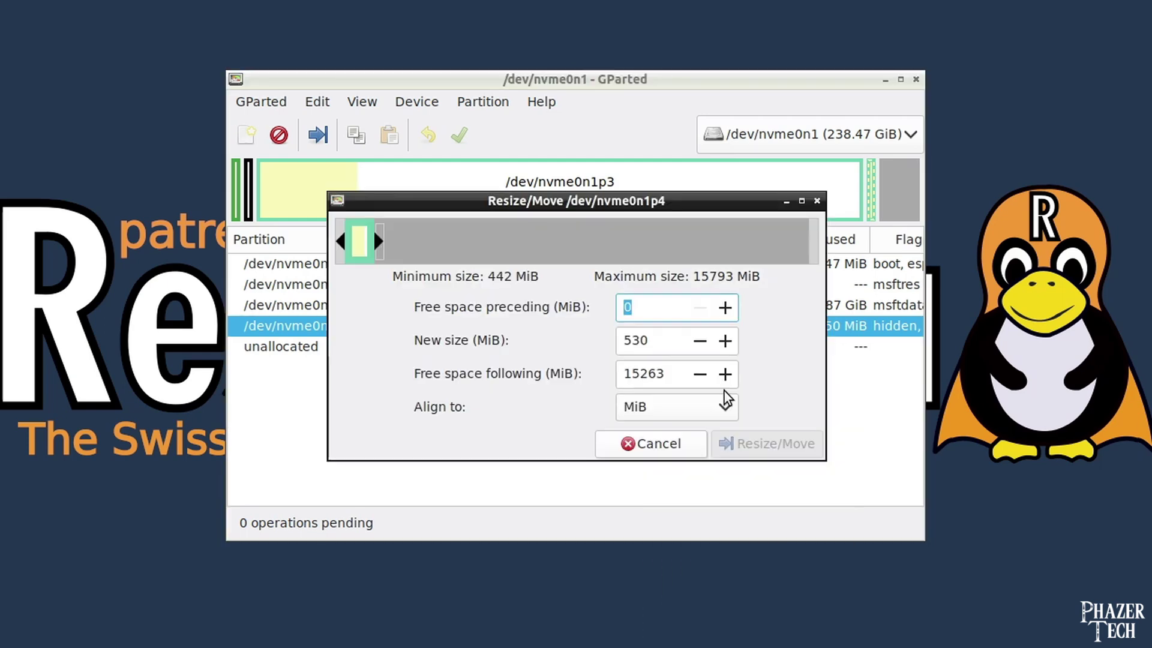
left_click(670, 341)
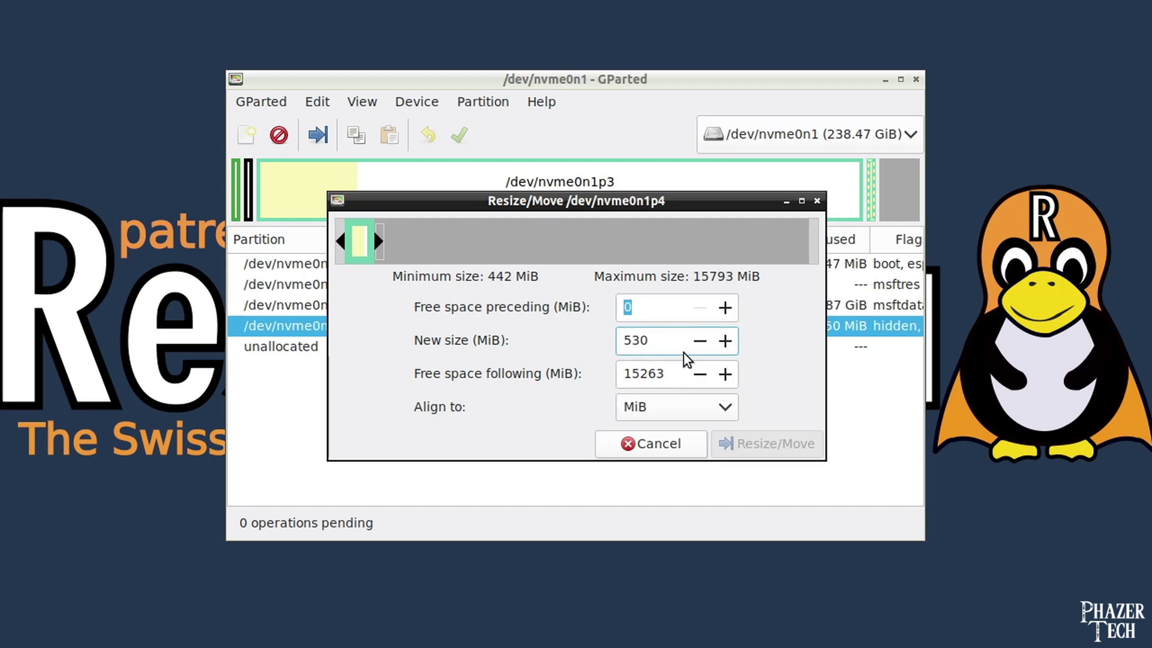
left_click_drag(664, 373, 576, 365)
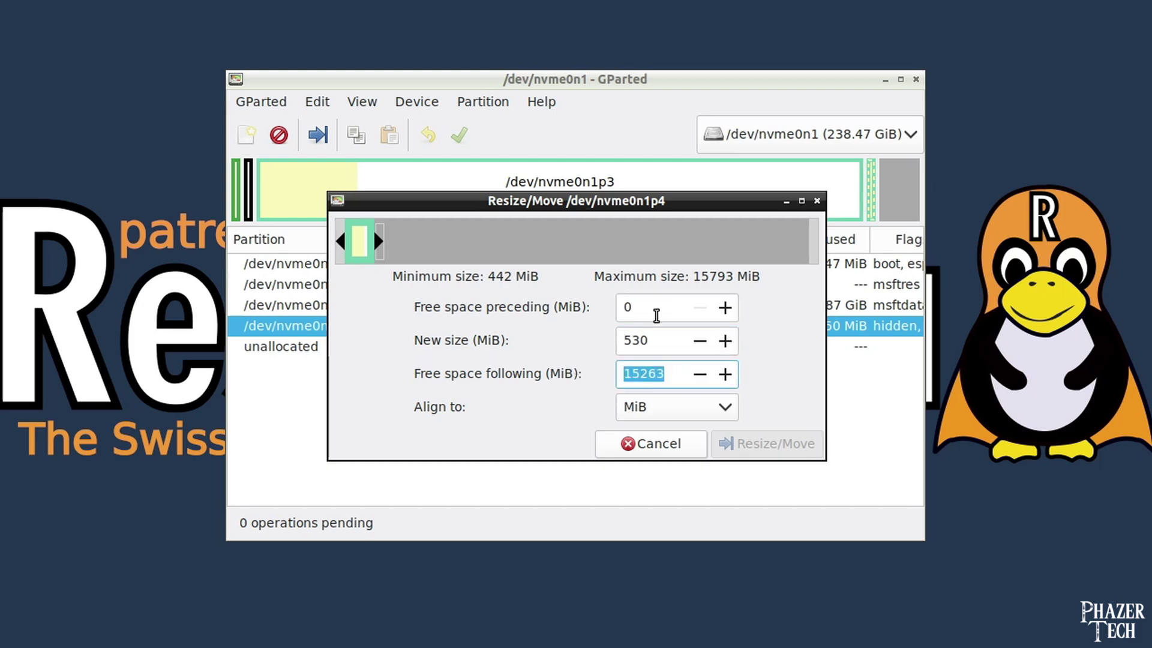
type("0")
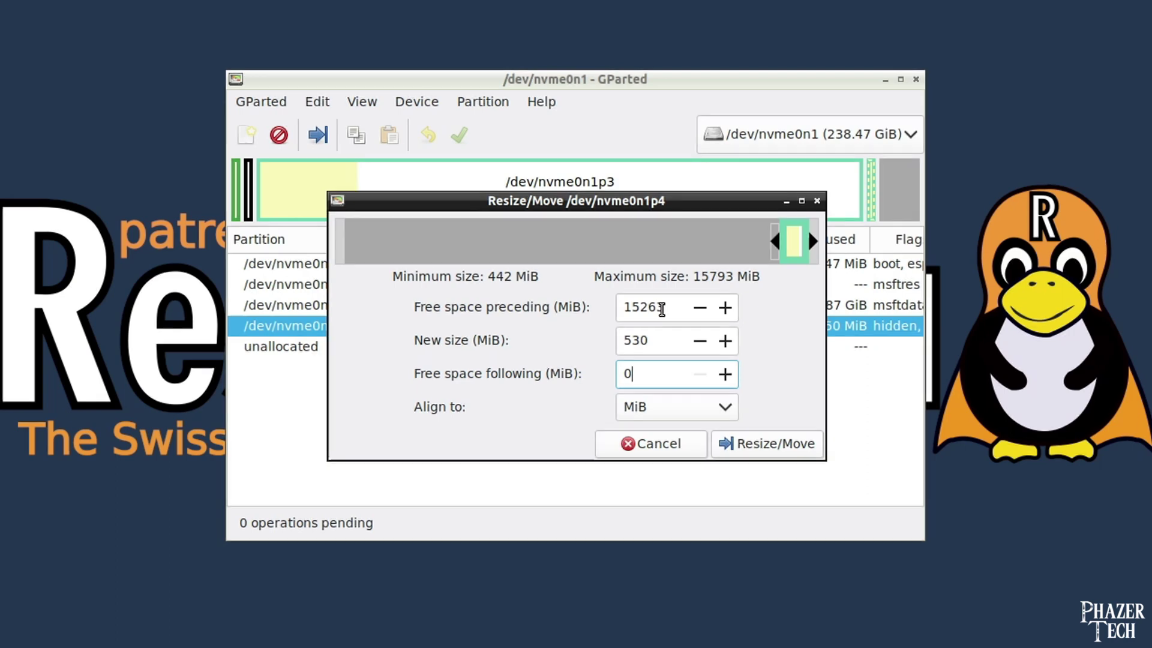
left_click(783, 444)
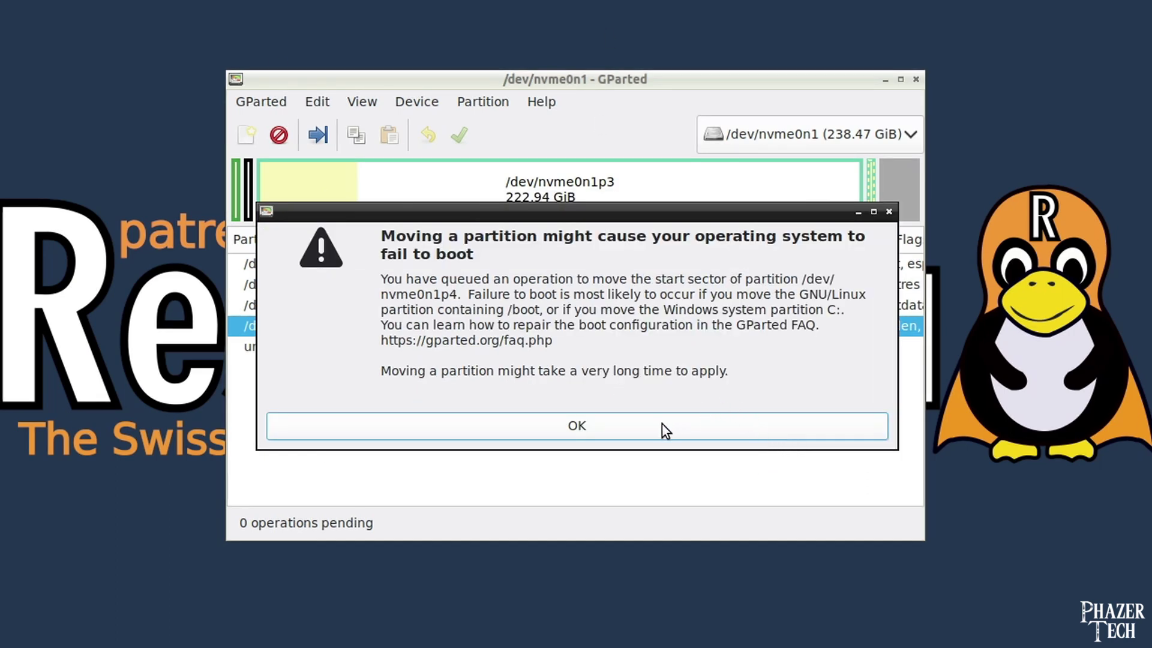
left_click(641, 431)
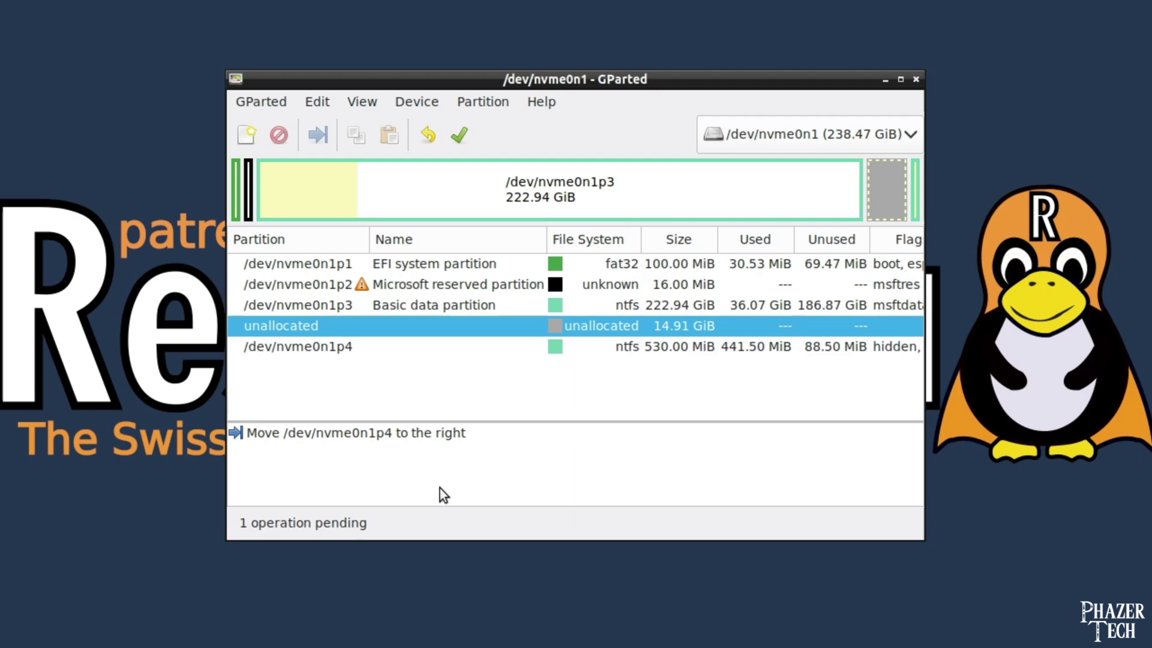
- Grow nvme0n1p3 to its 243551 MiB maximum by entering 5000000 as the new size
right_click(705, 305)
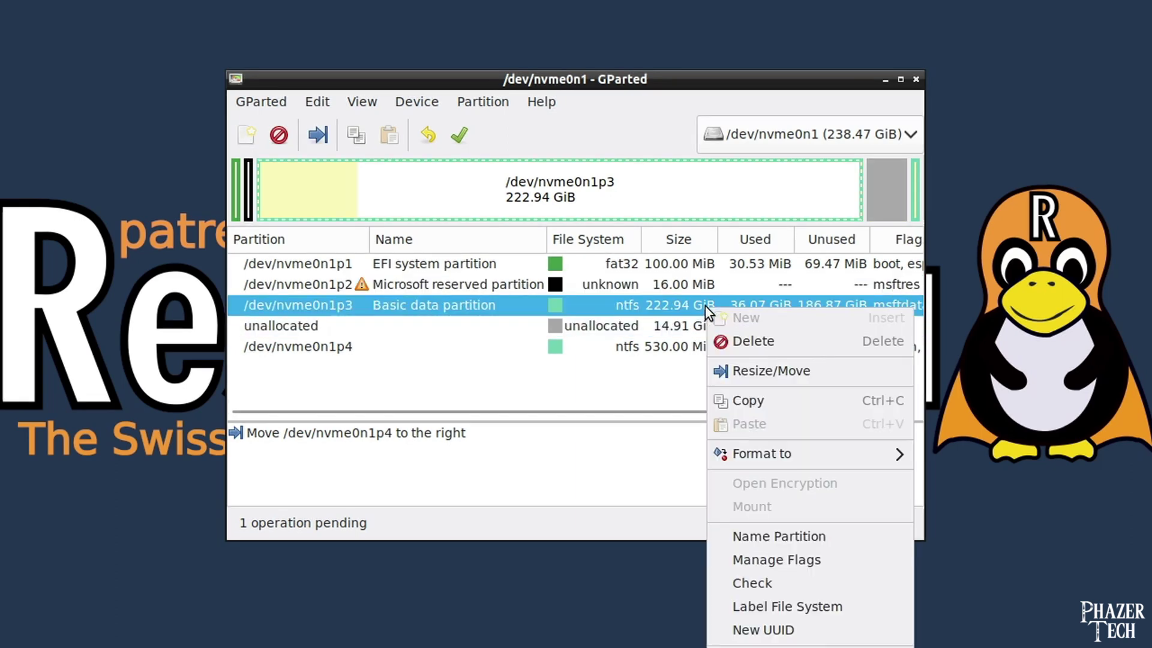
left_click(797, 372)
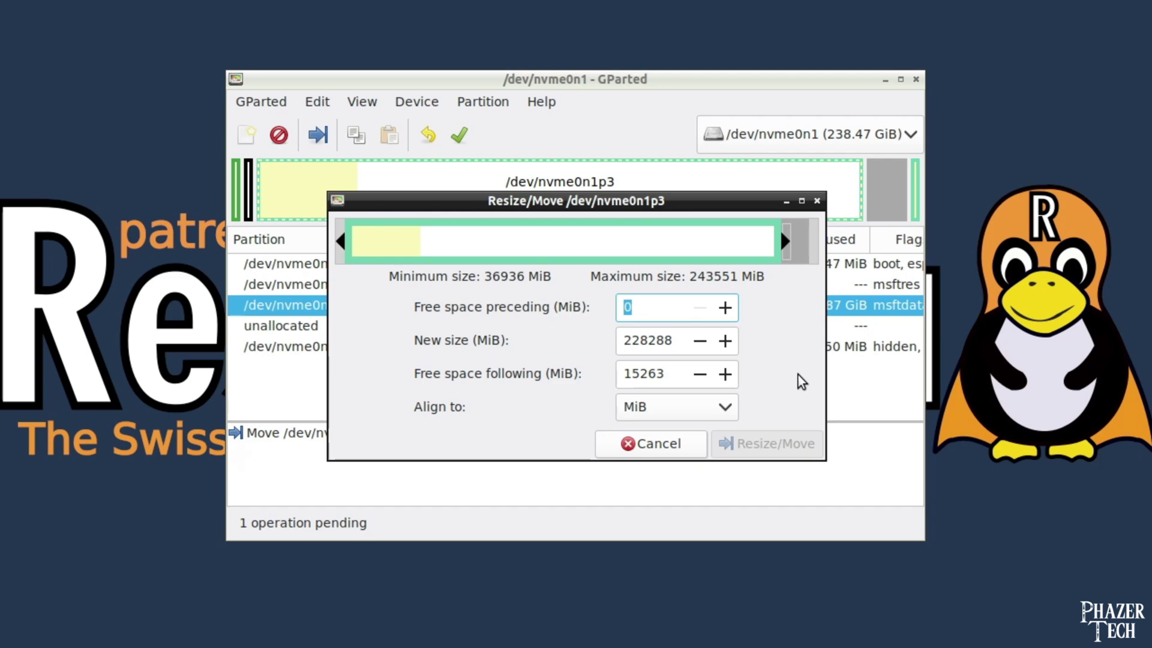
double_click(675, 337)
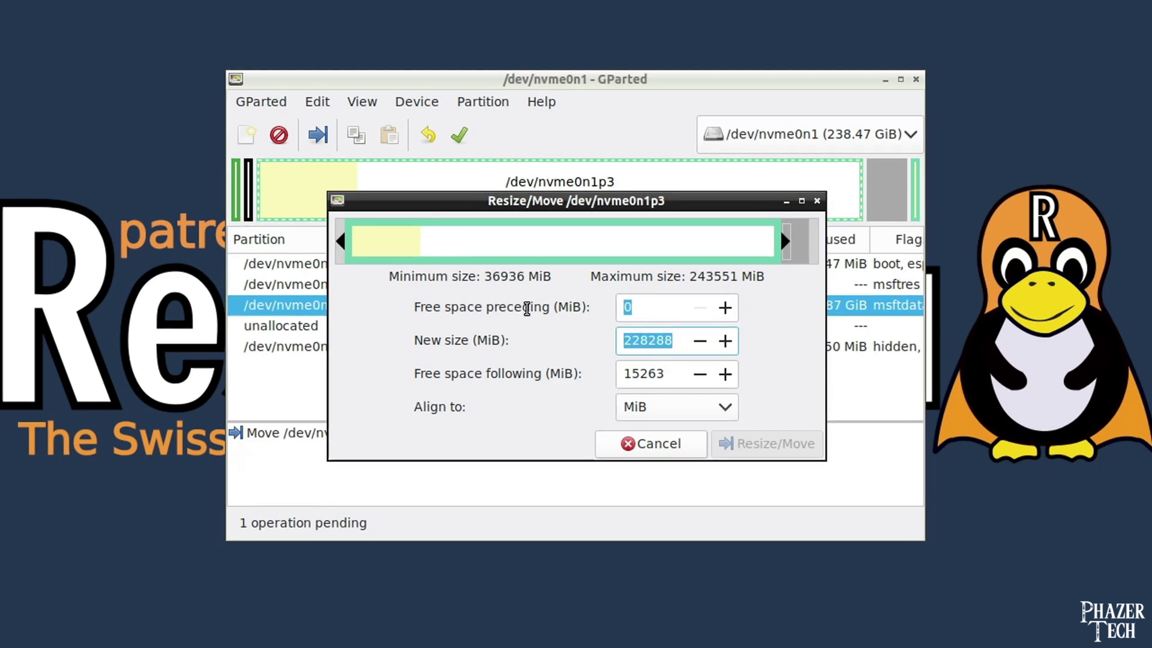
type("5000000")
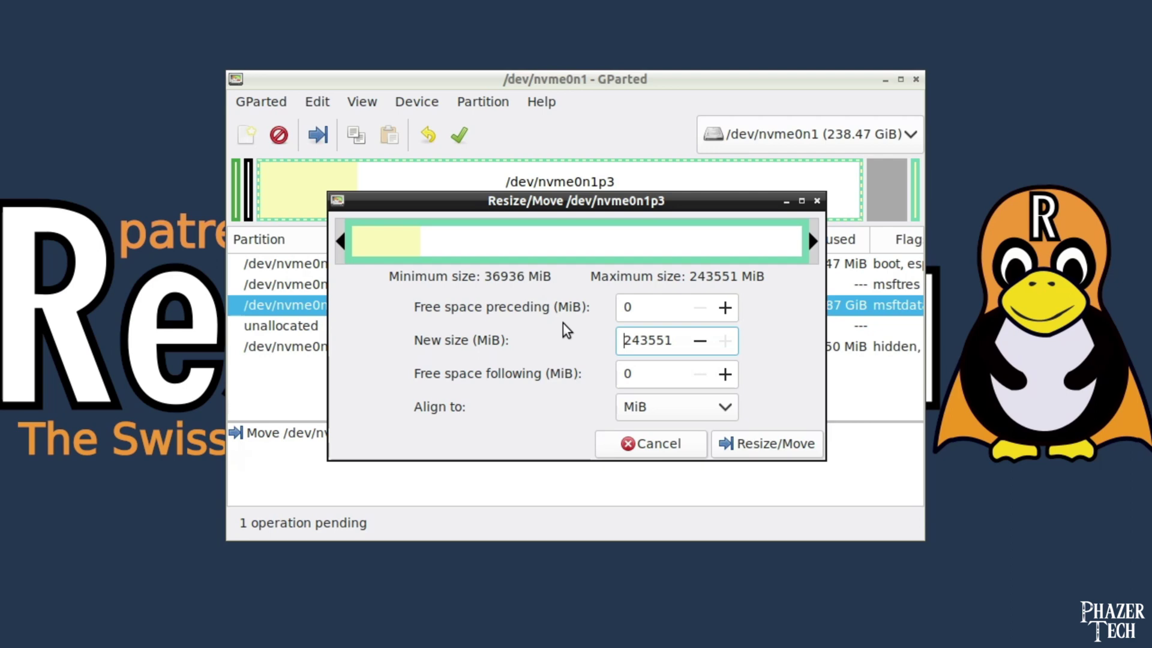
left_click(749, 445)
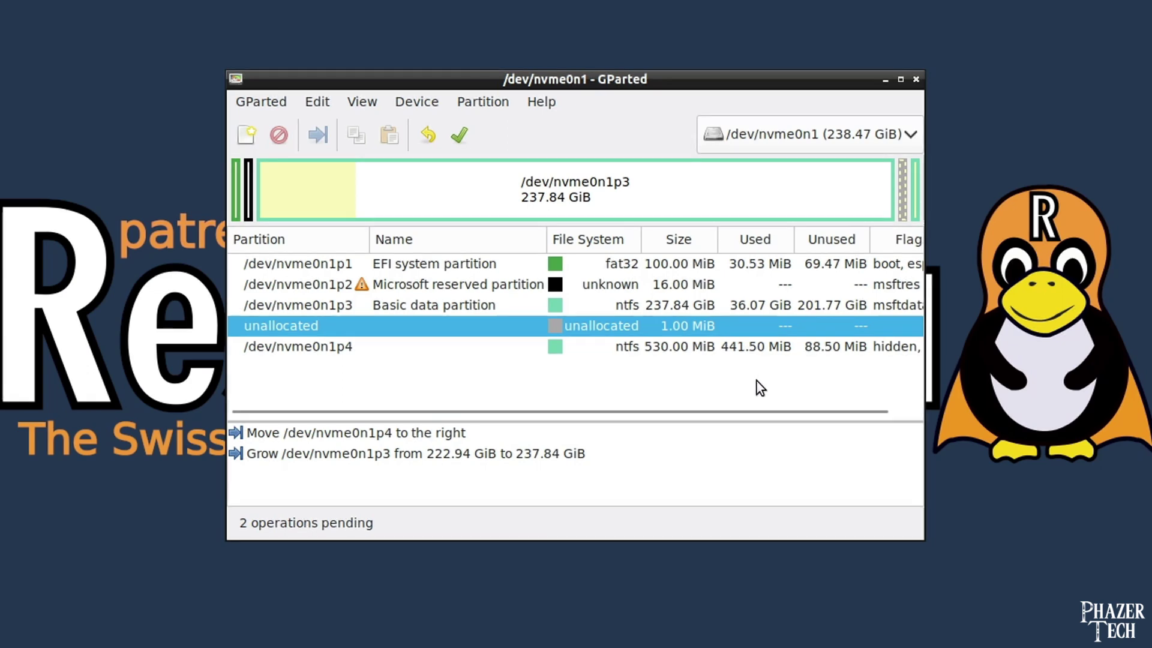
- Apply both queued partition operations, then close GParted and log out of the live session
left_click(458, 147)
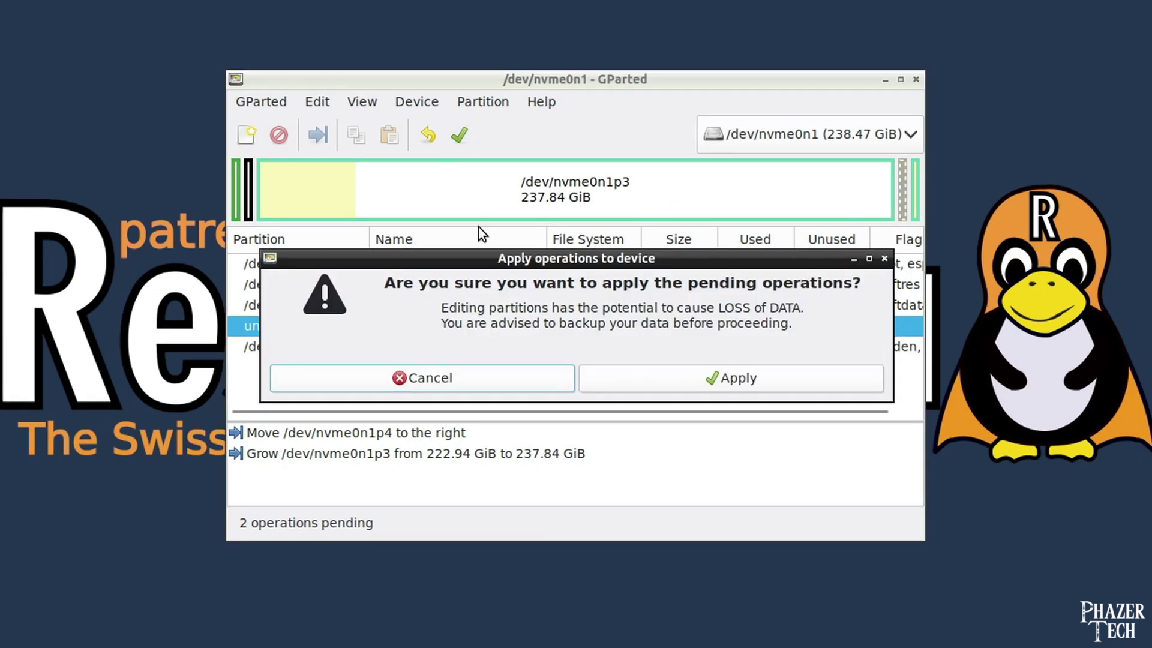
left_click(753, 384)
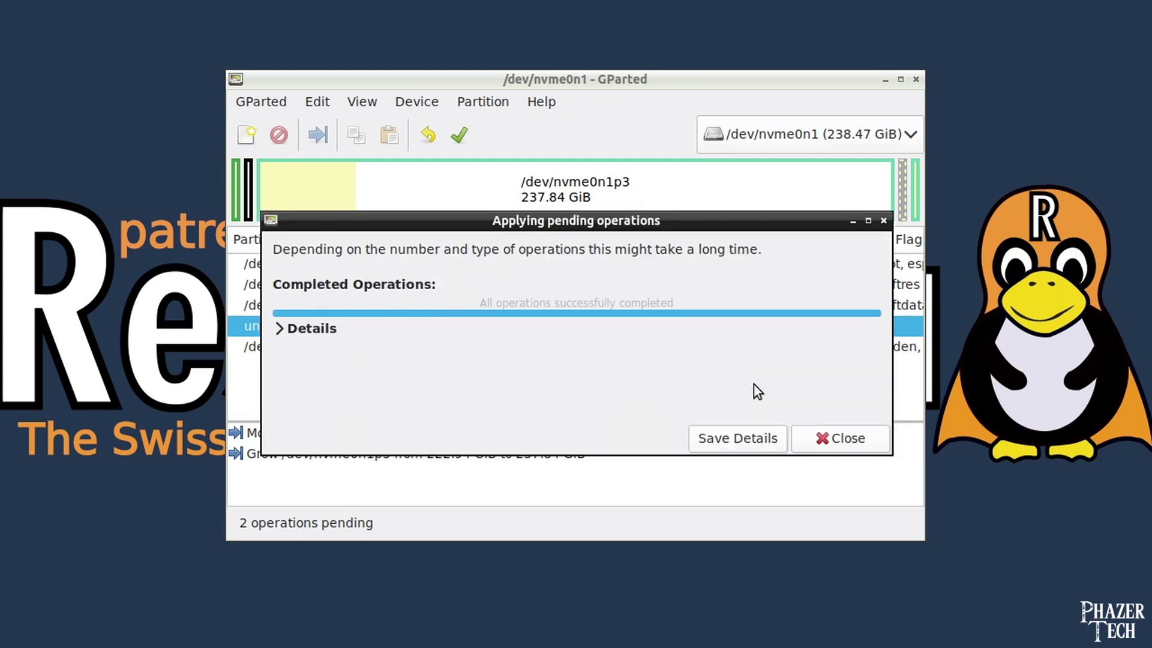
left_click(820, 436)
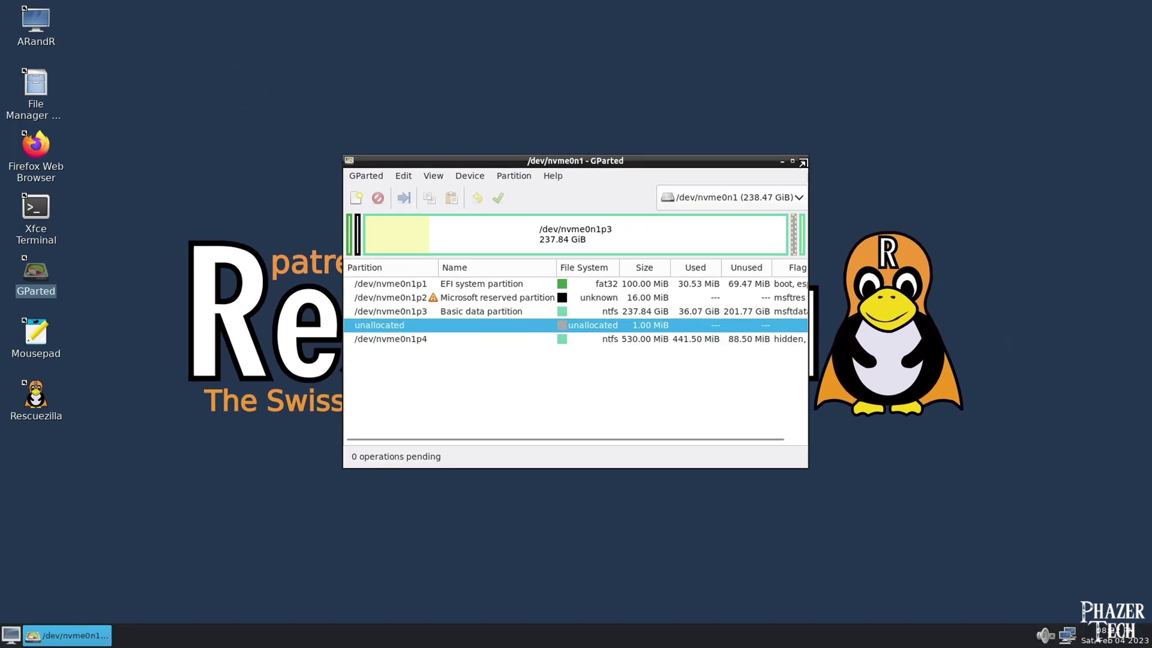
left_click(803, 162)
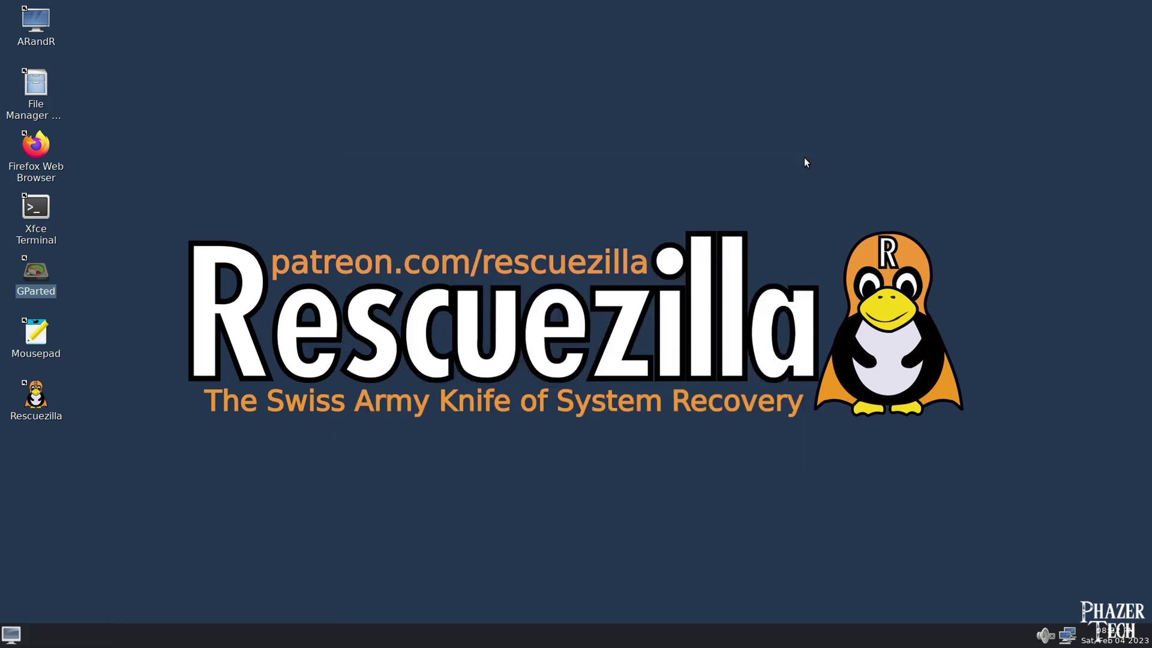
left_click(11, 635)
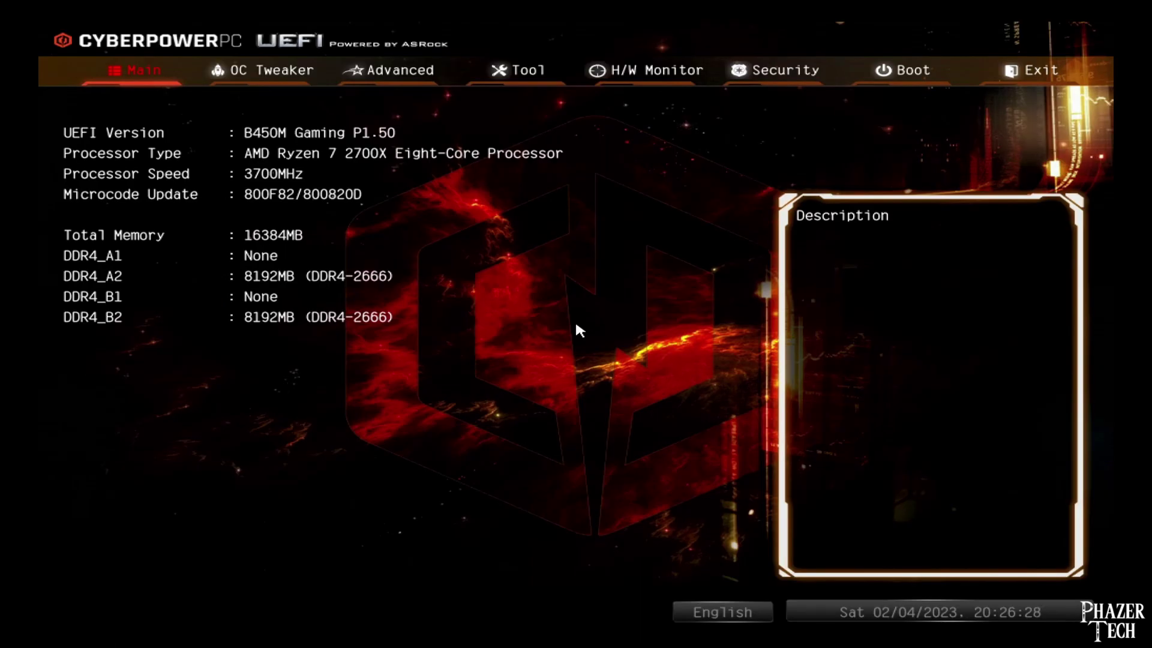
- Choose Windows Boot Manager (TEAM TM8FP6256G) under Boot Override on the Exit tab
key("Left")
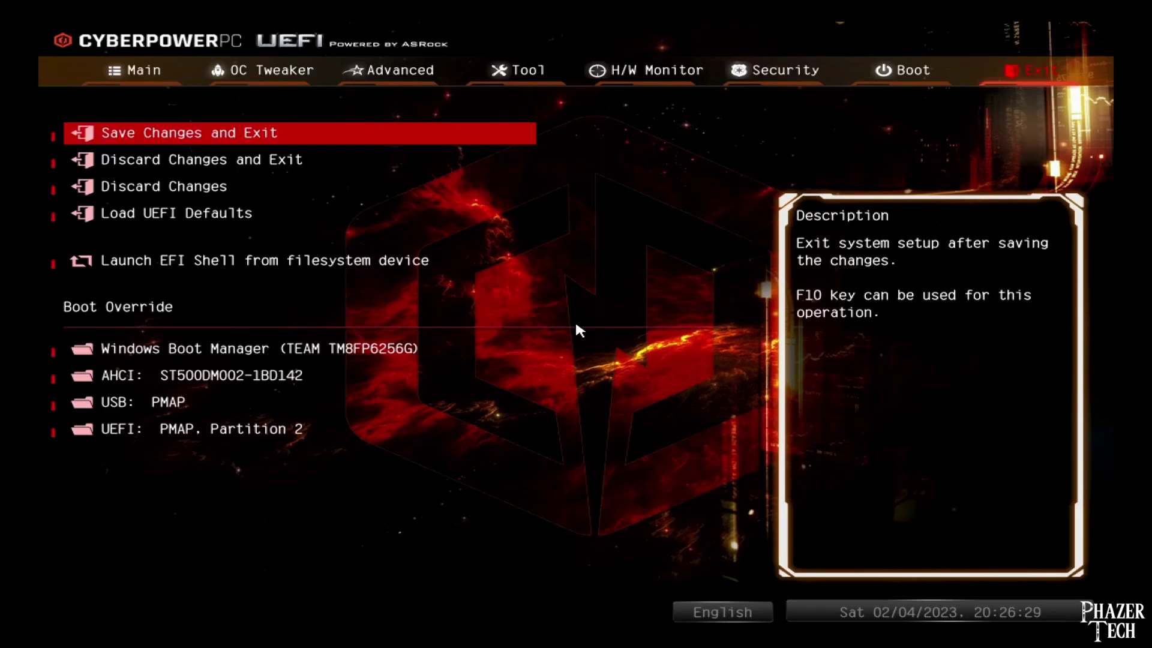
key("Down")
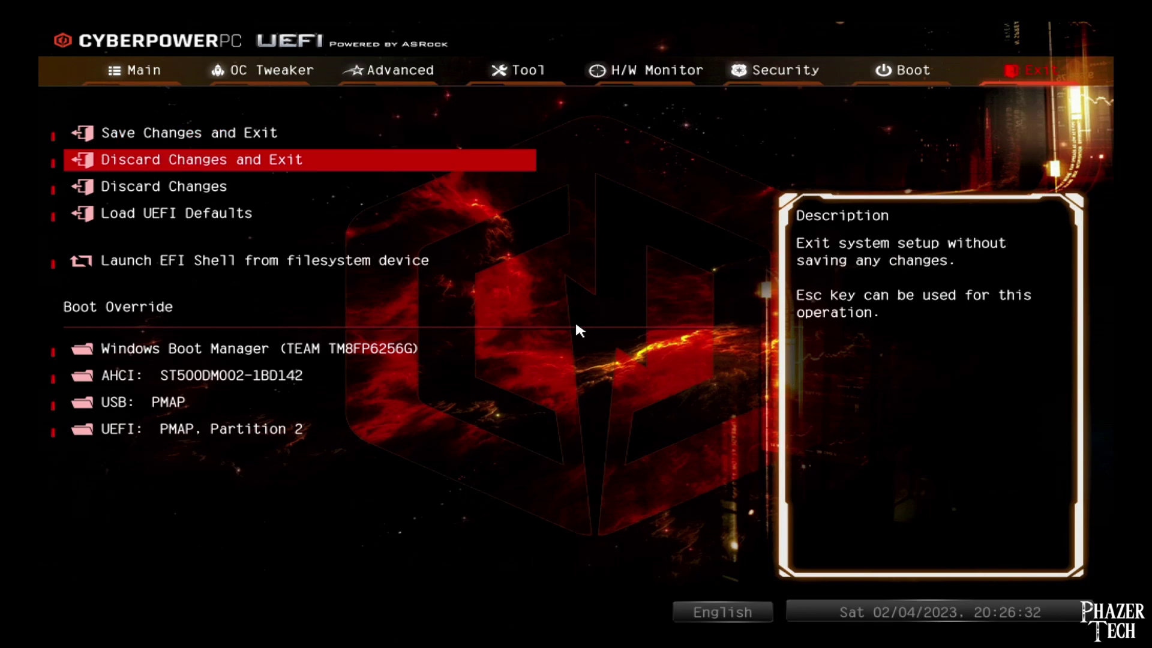
key("Down")
key("Down")
key("Down")
key("Down")
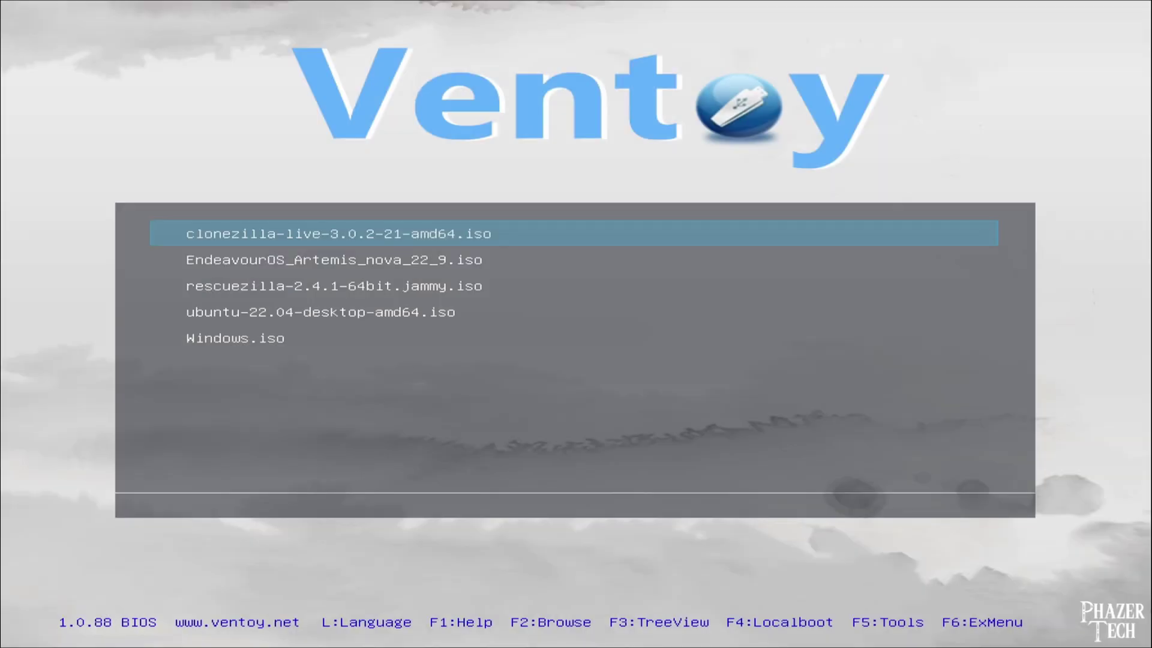
- Boot Rescuezilla and start a backup of the 223.6GB ATA SATA SSD
key("Down")
key("Down")
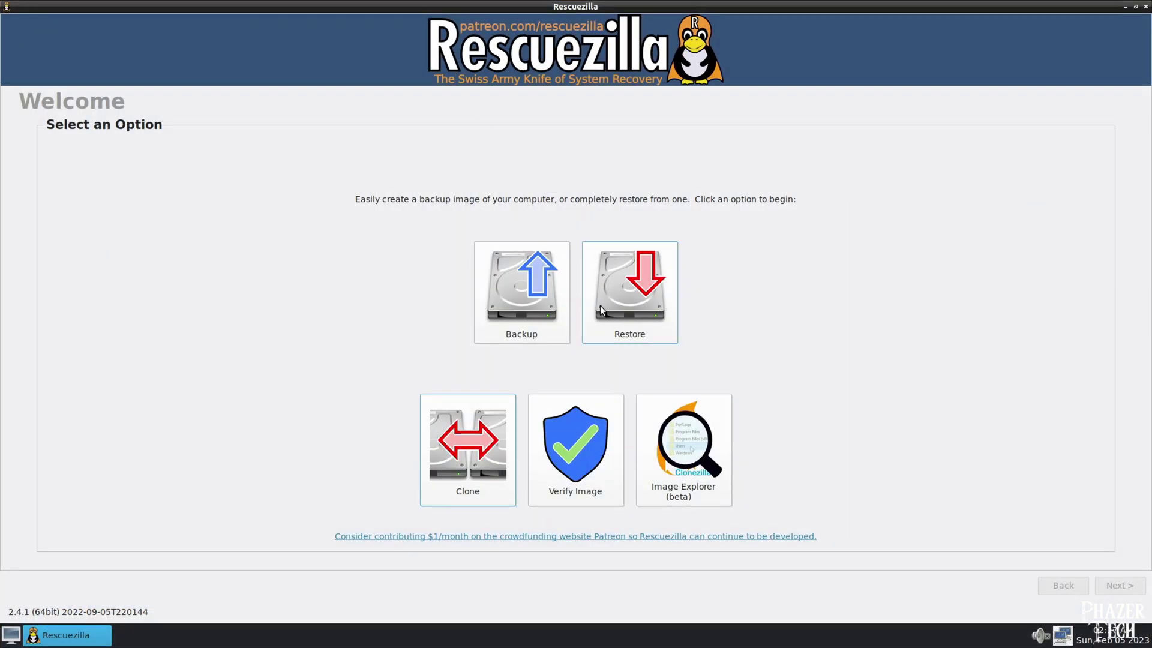
left_click(523, 324)
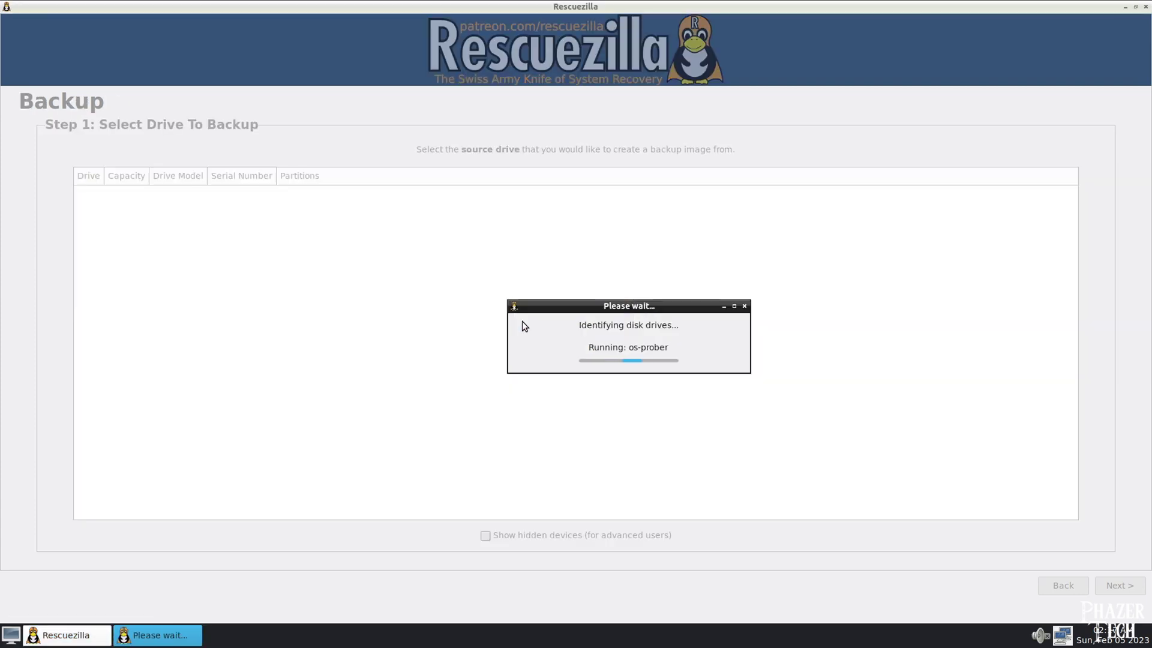
left_click(334, 222)
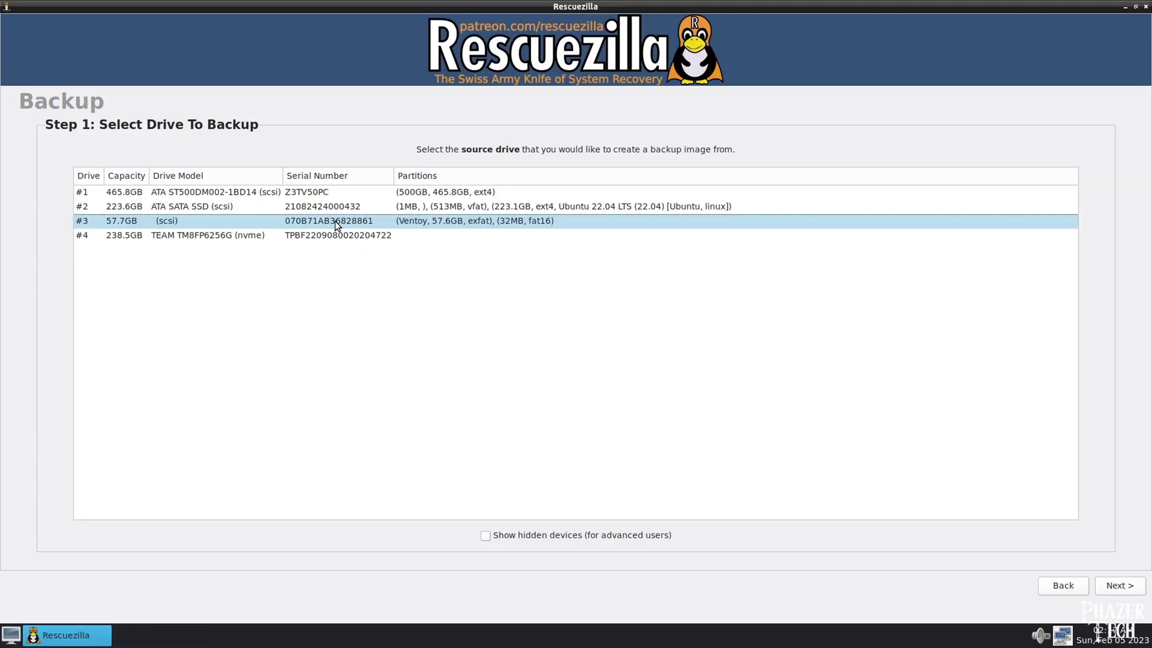
left_click(700, 206)
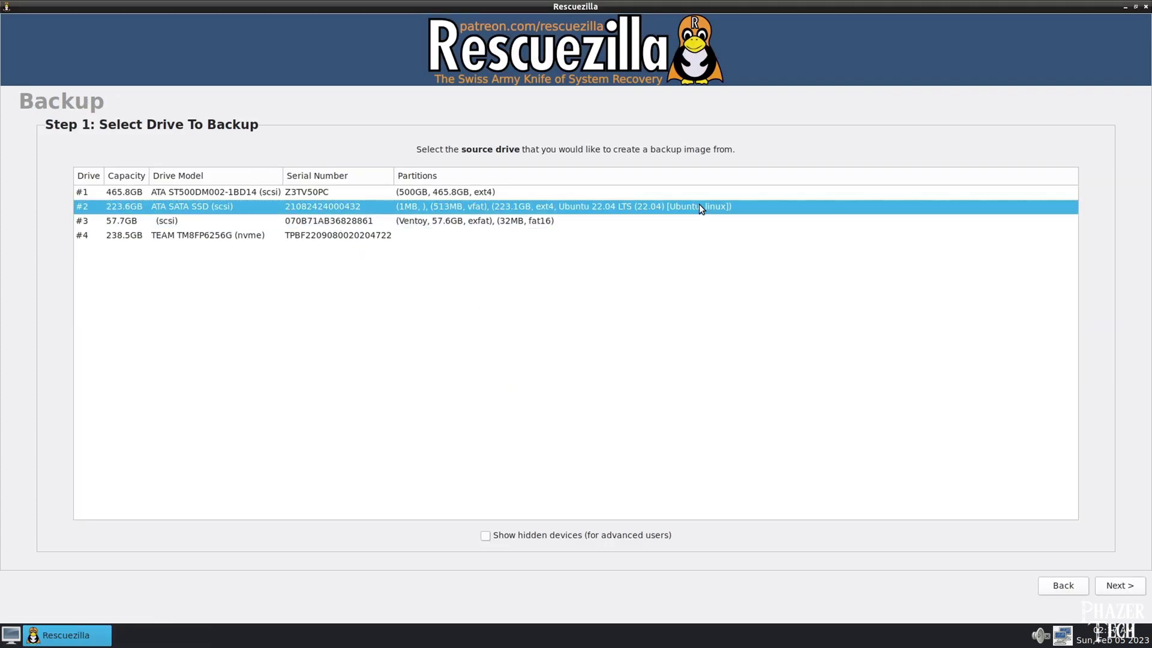
- Keep all three partitions and save the backup to the 465.8GB ext4 partition
left_click(1131, 588)
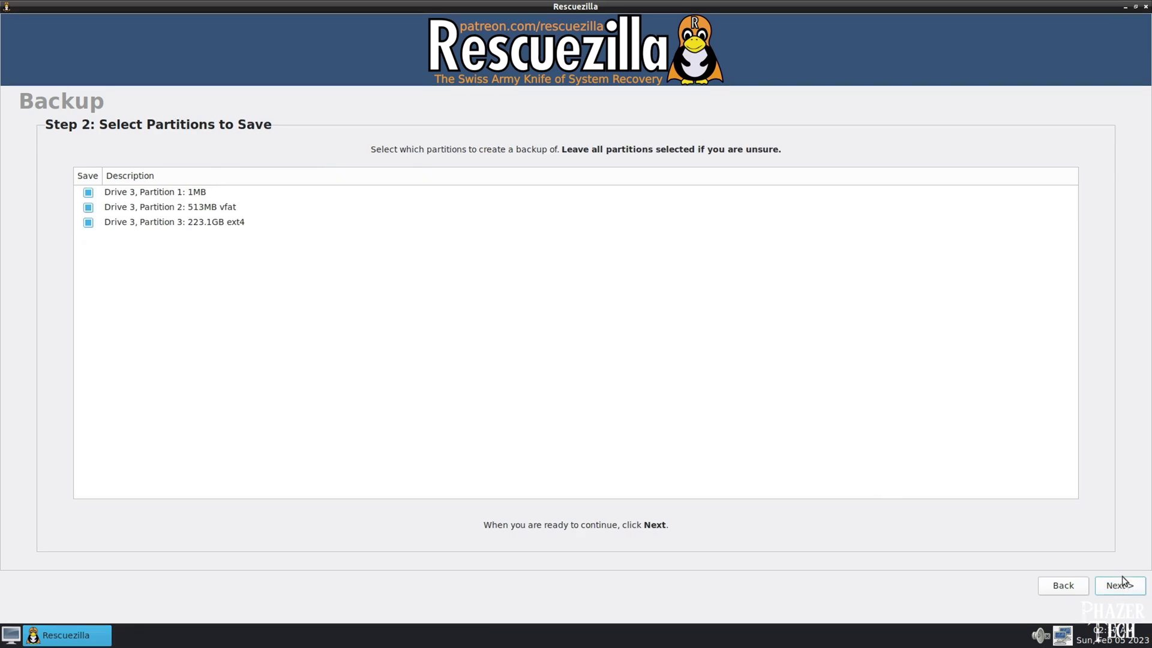
left_click(1122, 581)
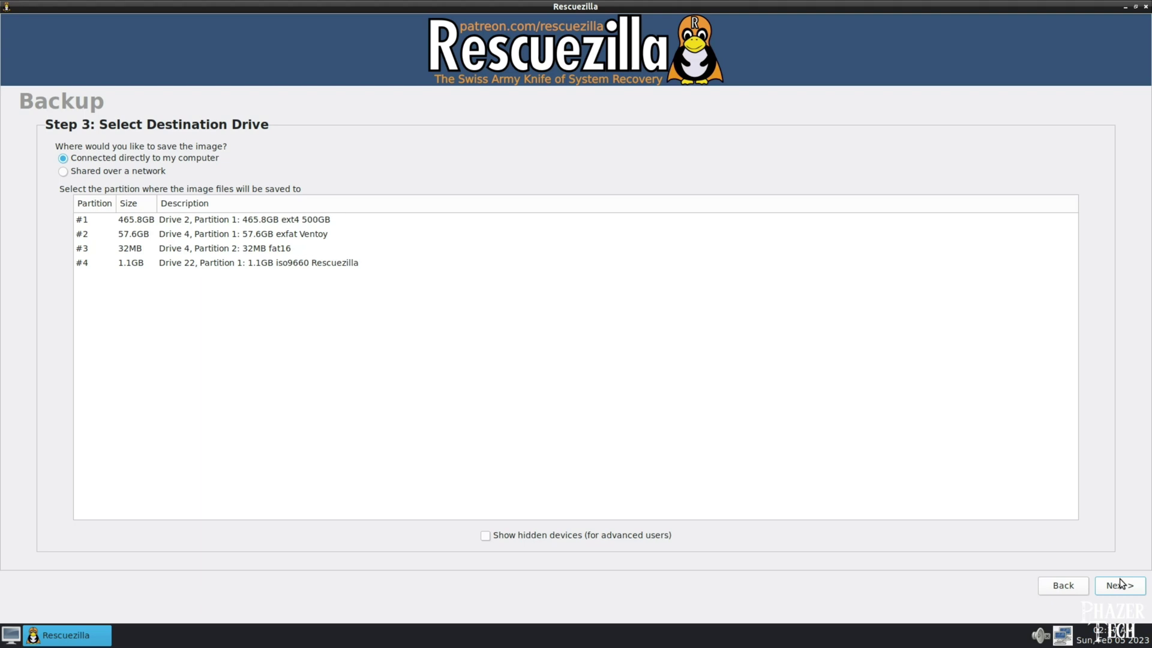
left_click(347, 222)
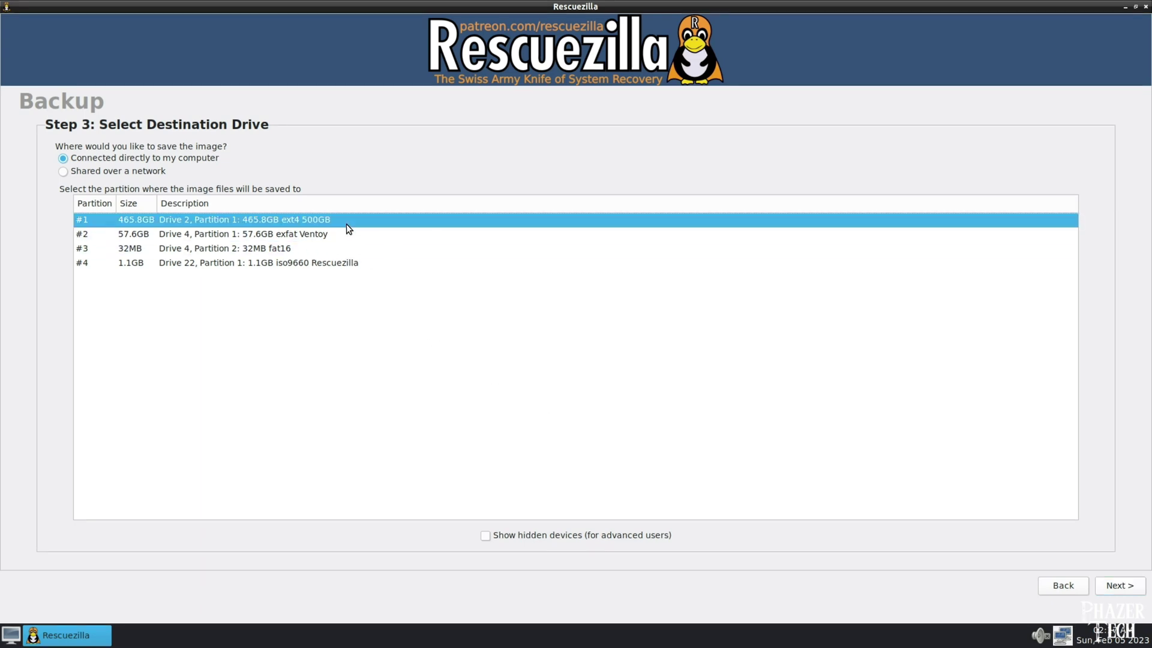
left_click(1111, 589)
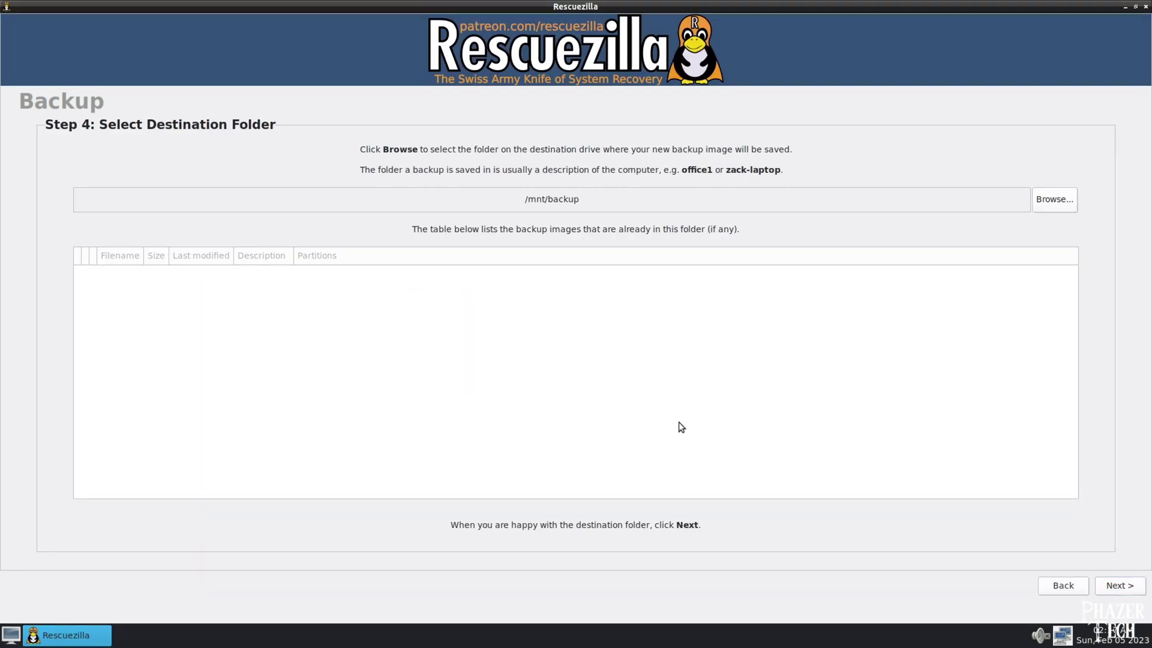
- Browse into the new_images folder and accept /mnt/backup/new_images as the destination
left_click(1054, 198)
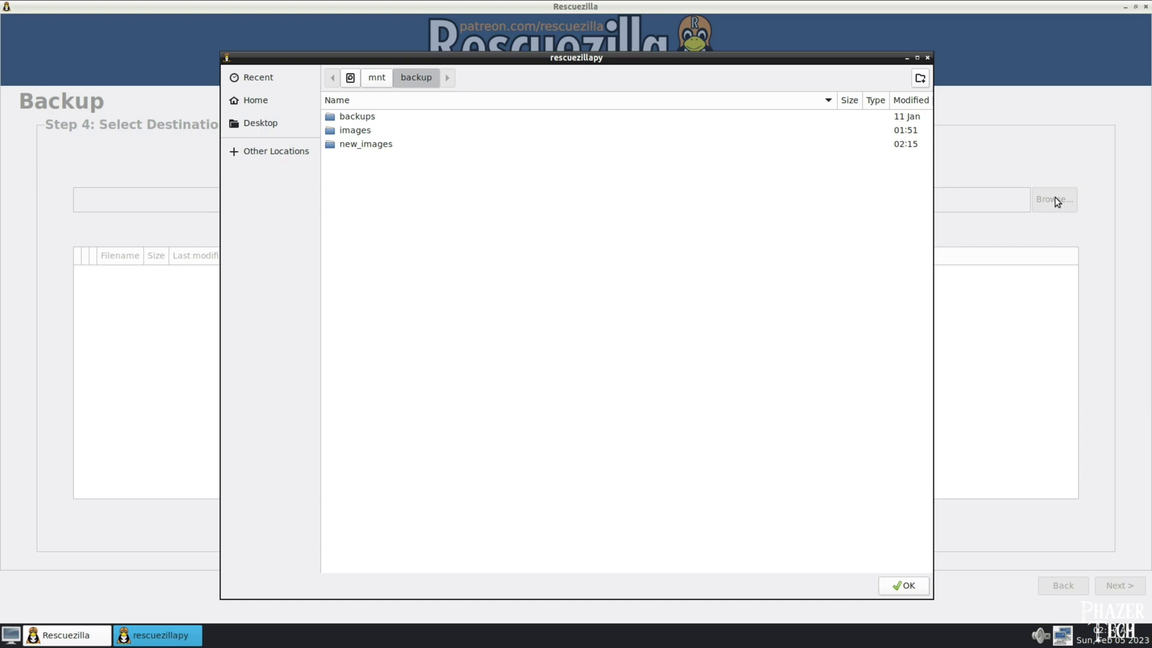
left_click(361, 149)
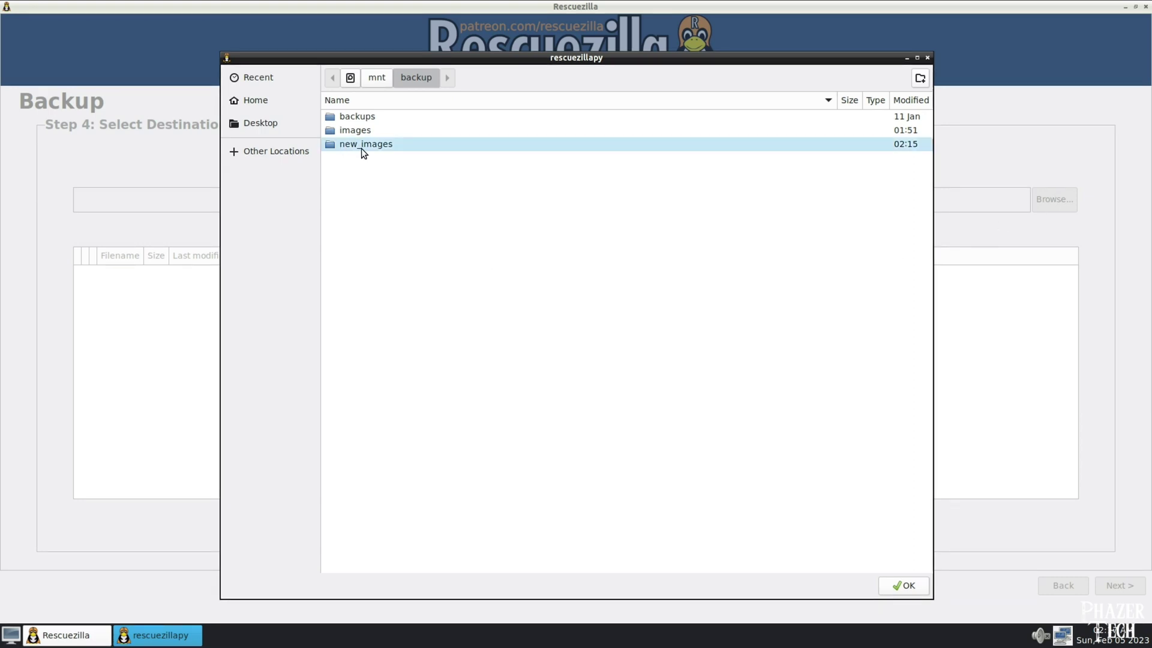
double_click(361, 148)
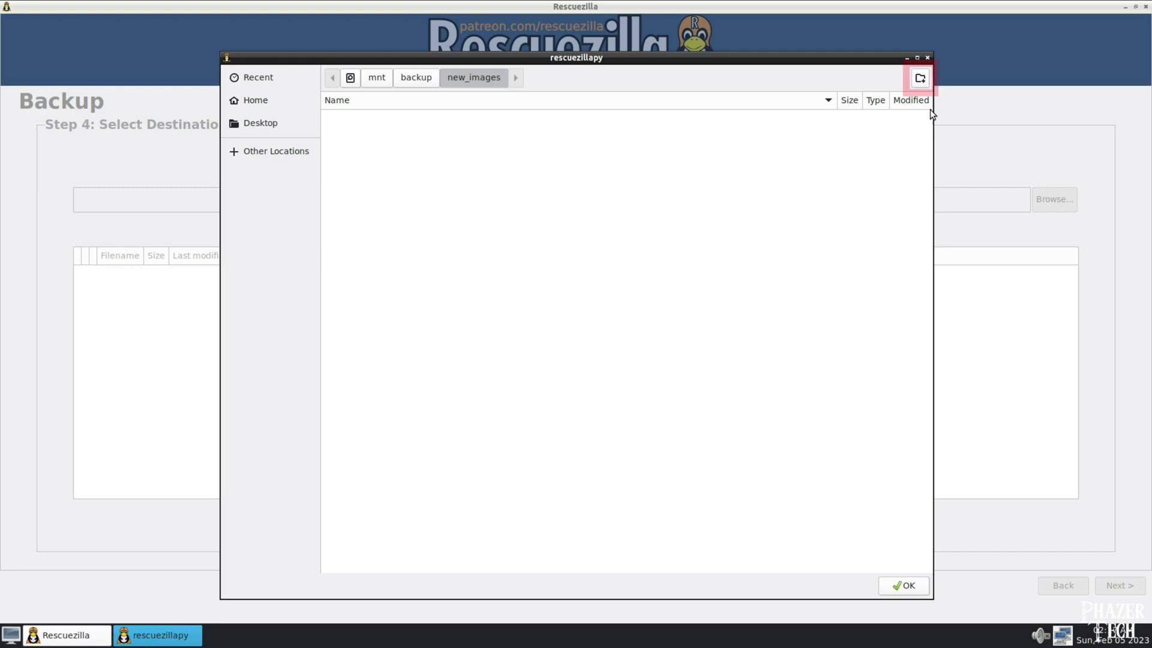
left_click(900, 584)
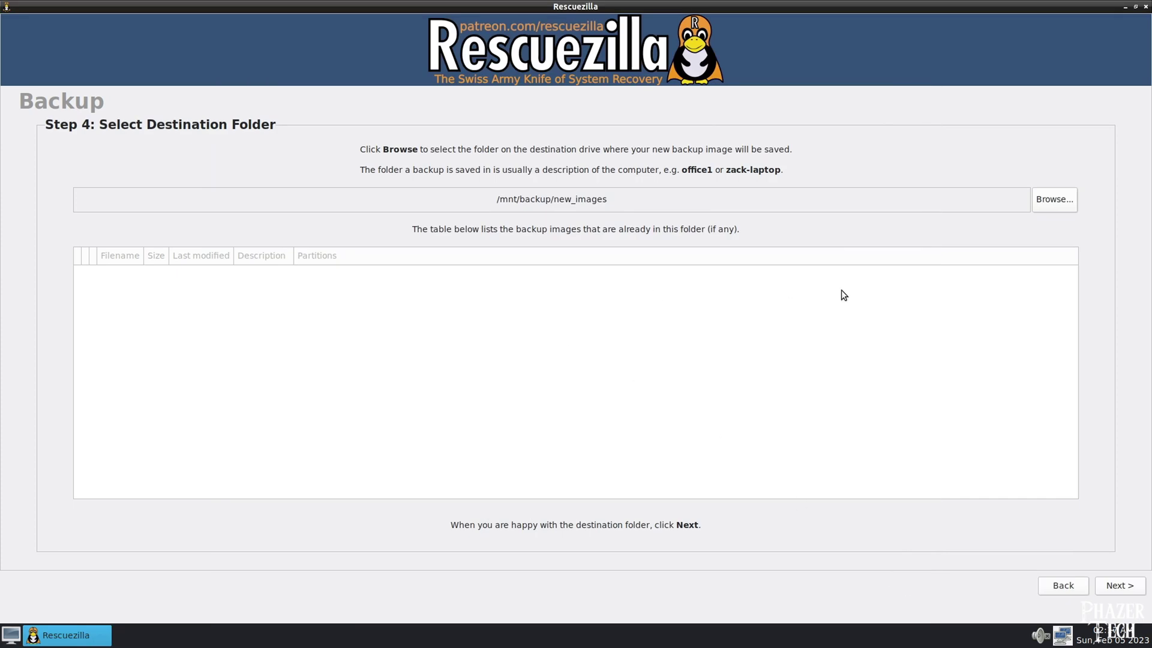
left_click(1105, 588)
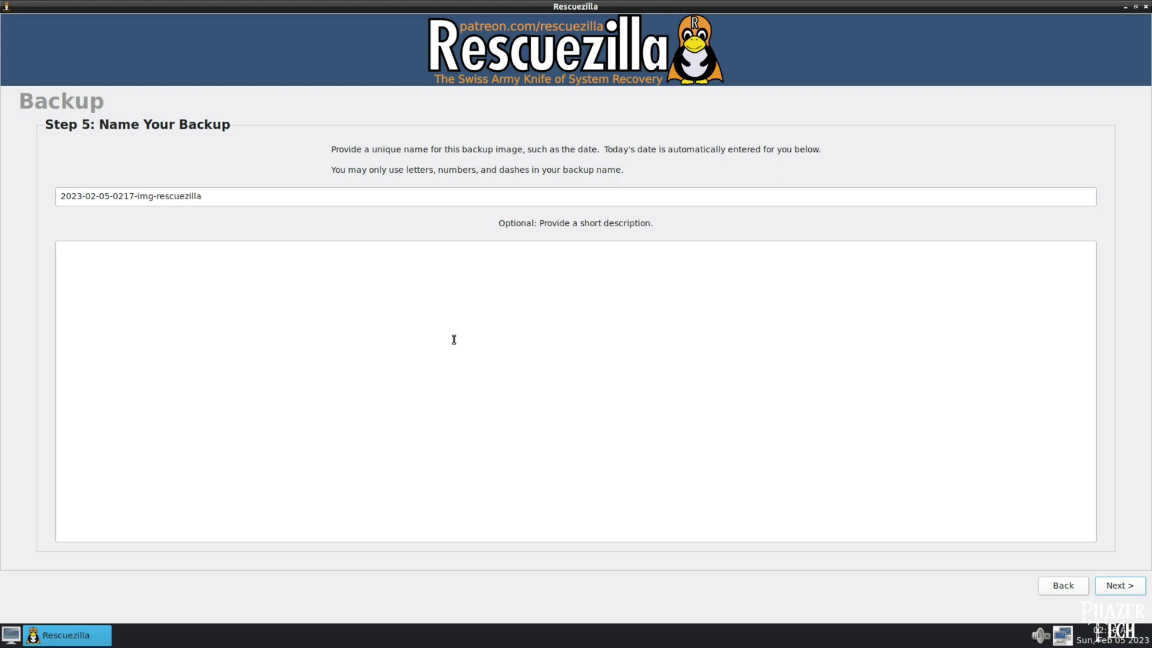
left_click(1132, 587)
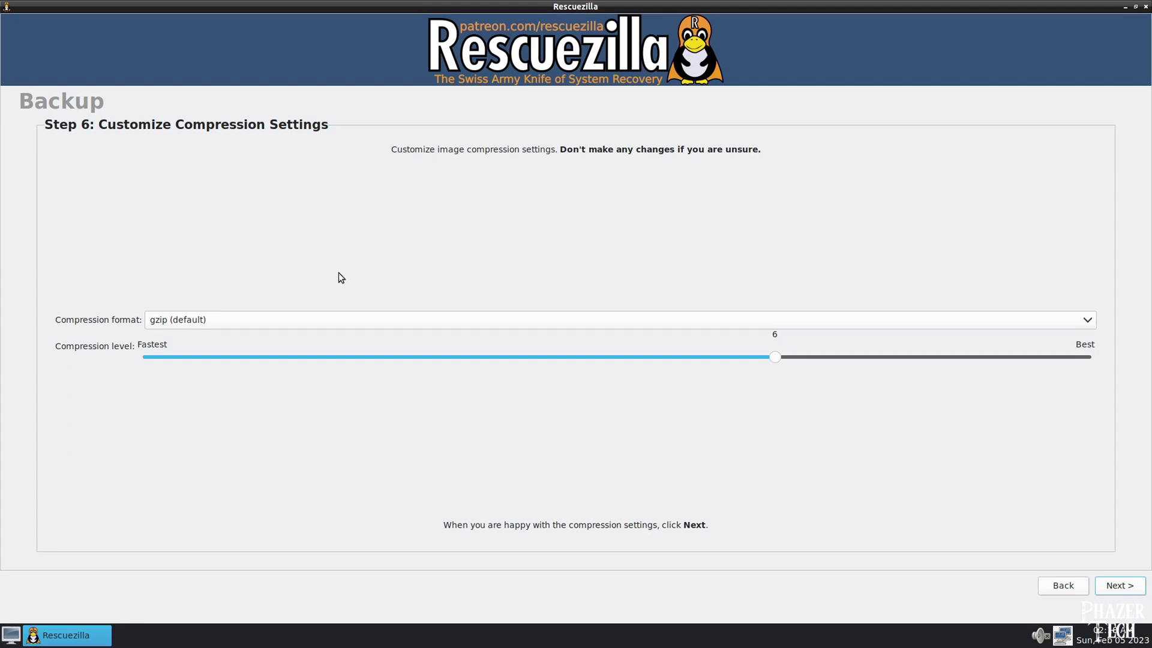
left_click(291, 322)
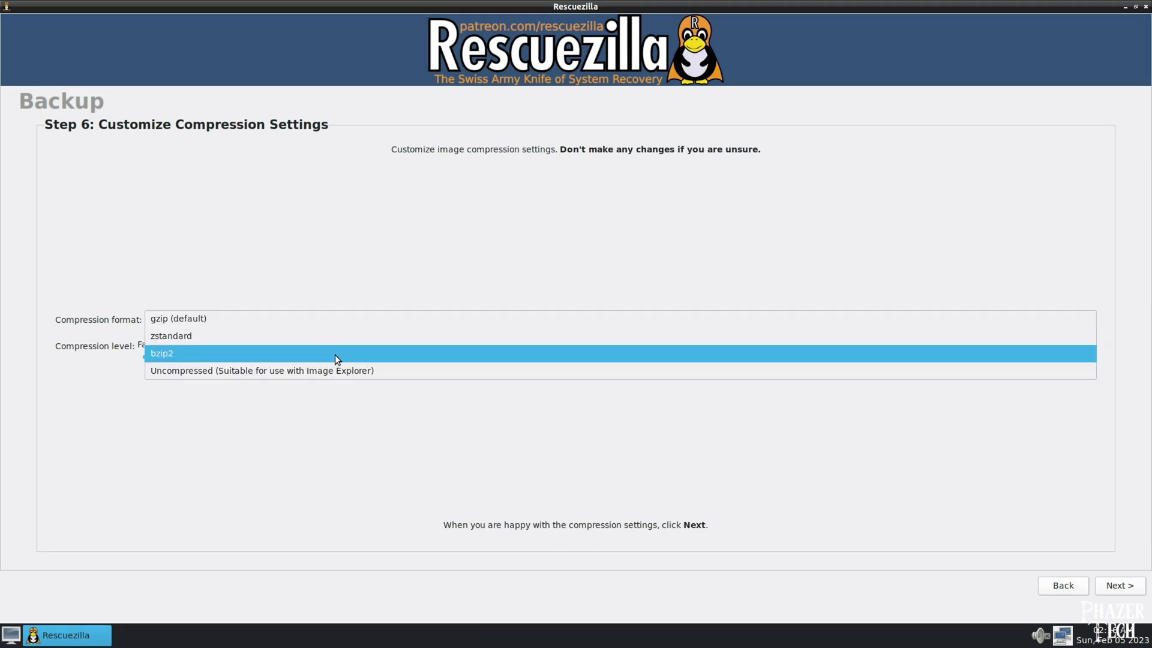
left_click(347, 319)
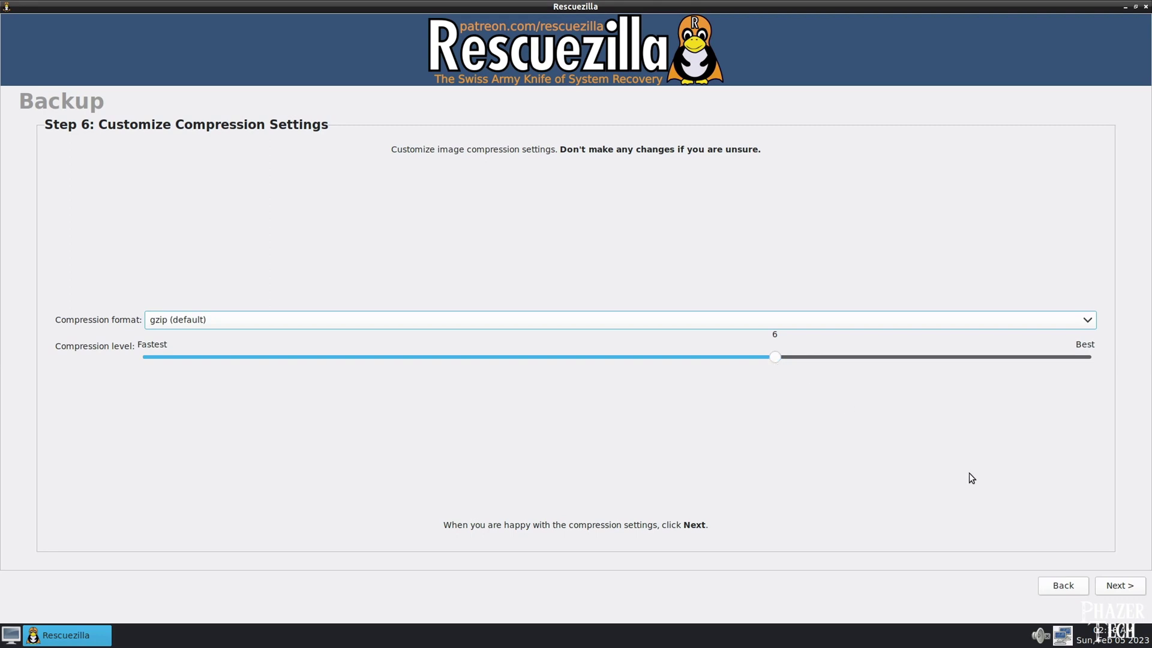
left_click(1135, 595)
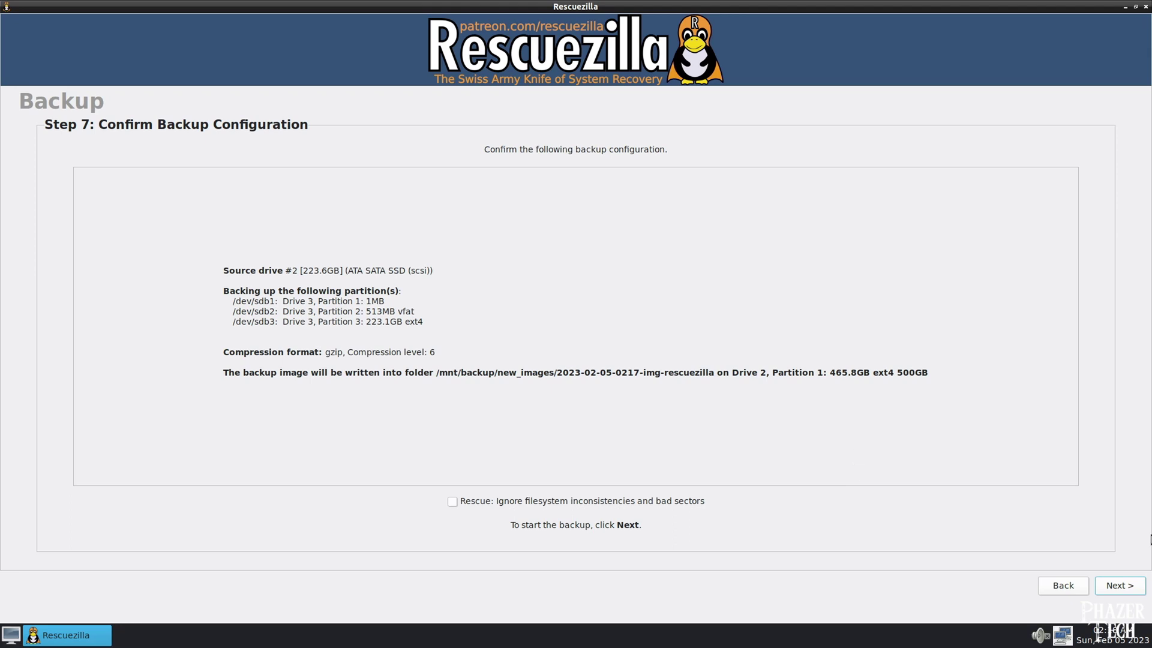
- Run the backup of /dev/sdb1–sdb3 and return to the Welcome screen once it completes
left_click(1124, 586)
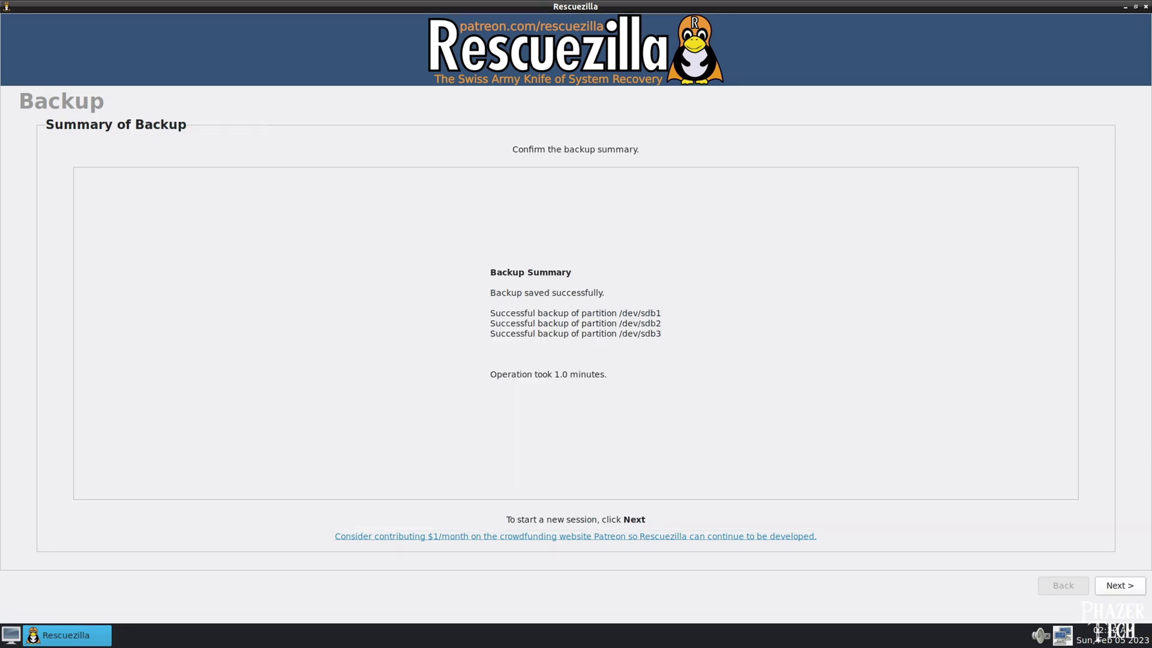
left_click(1143, 583)
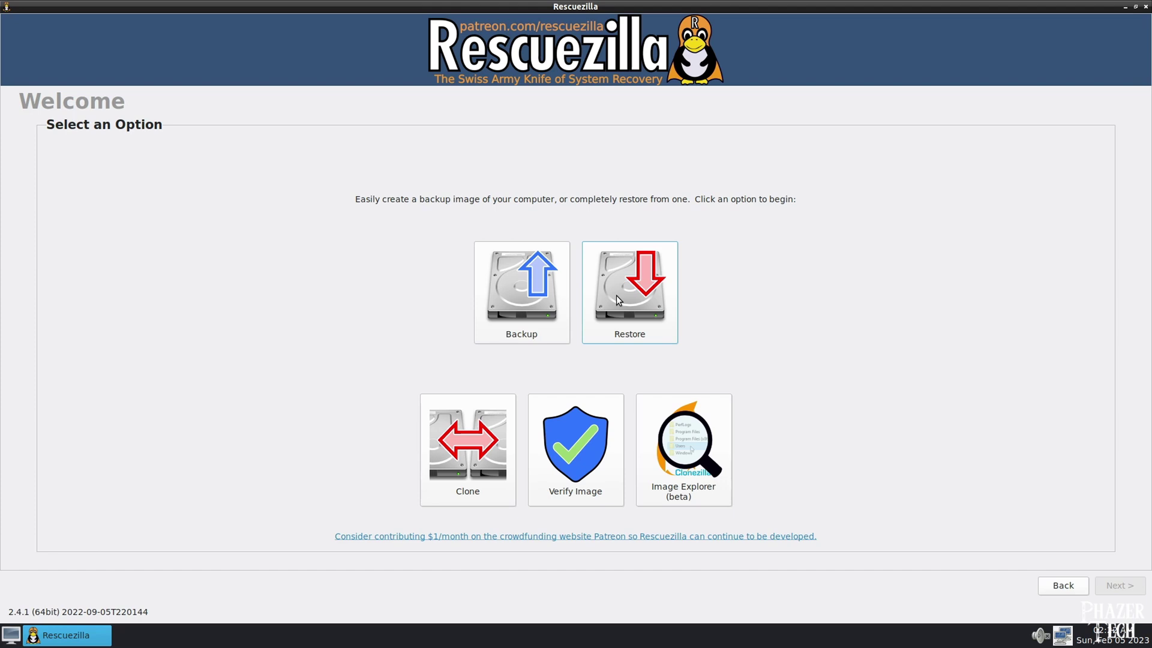
- Start a restore and mount the 465.8GB ext4 partition holding the images
left_click(617, 295)
left_click(748, 277)
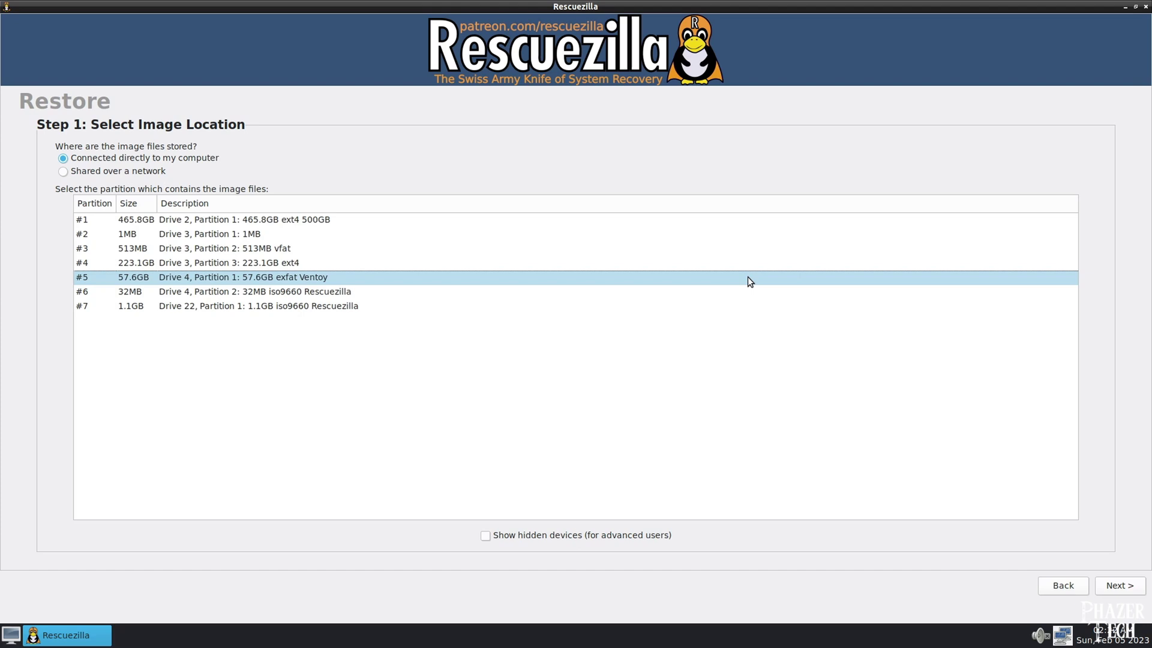
left_click(495, 222)
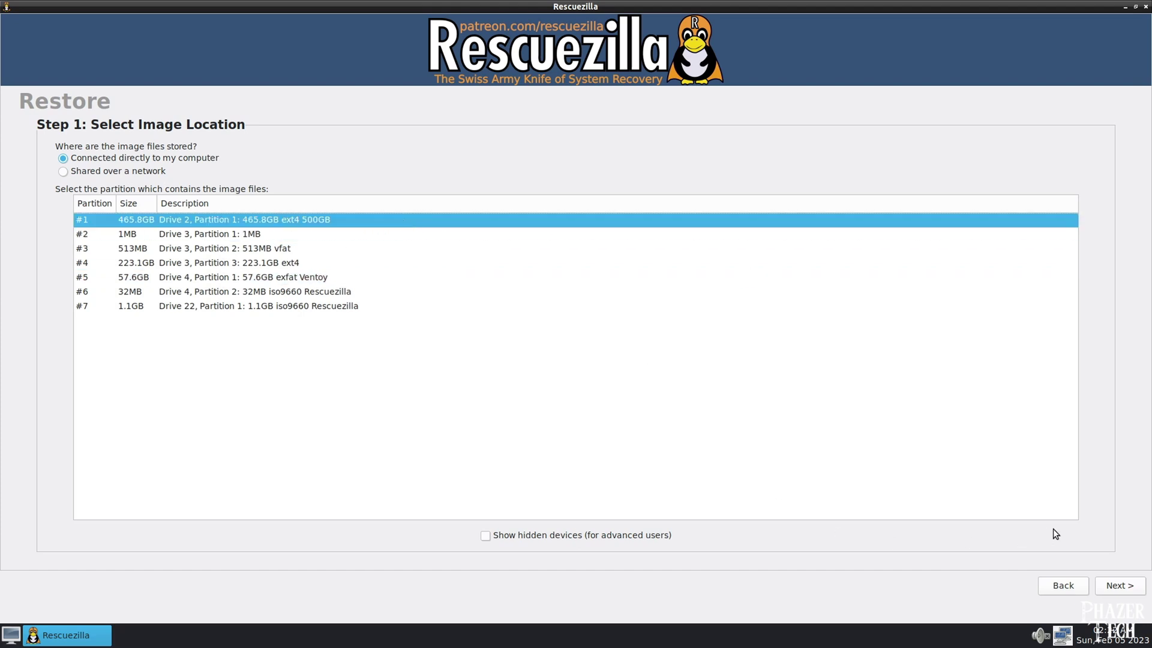
left_click(1133, 584)
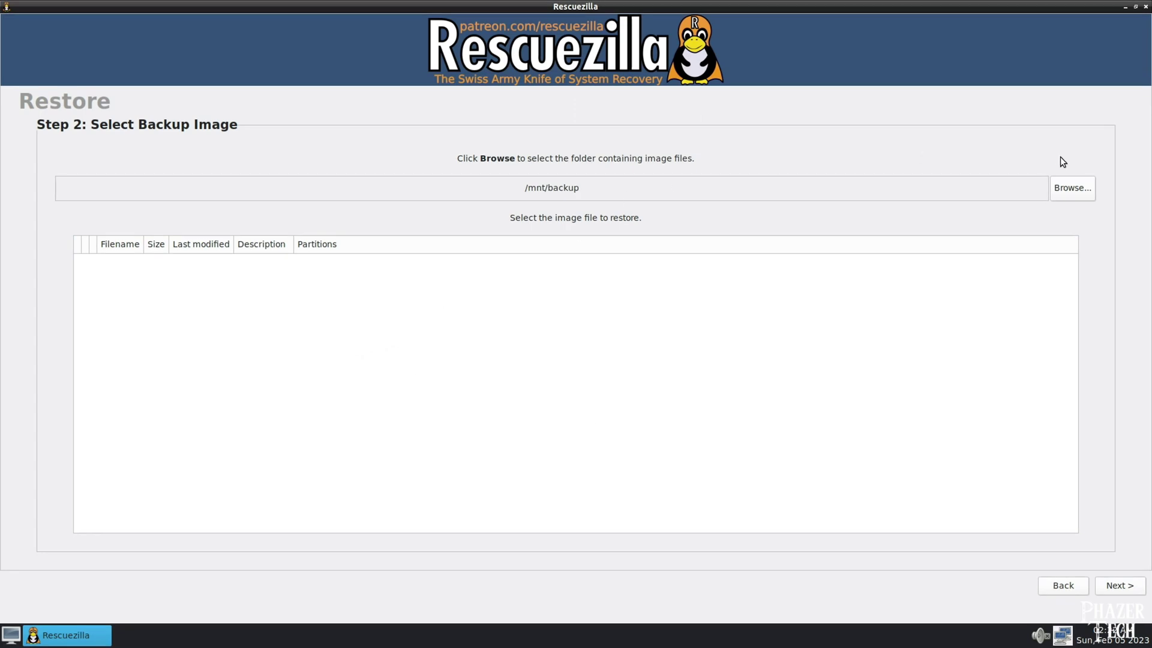
left_click(1072, 187)
double_click(438, 145)
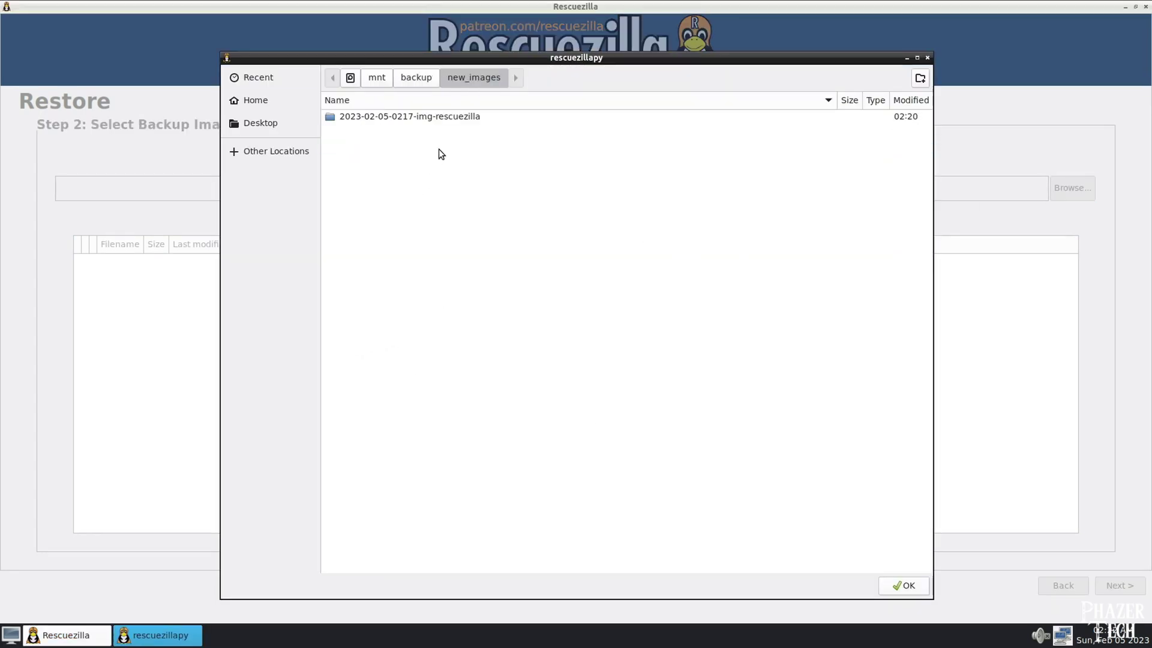
left_click(919, 587)
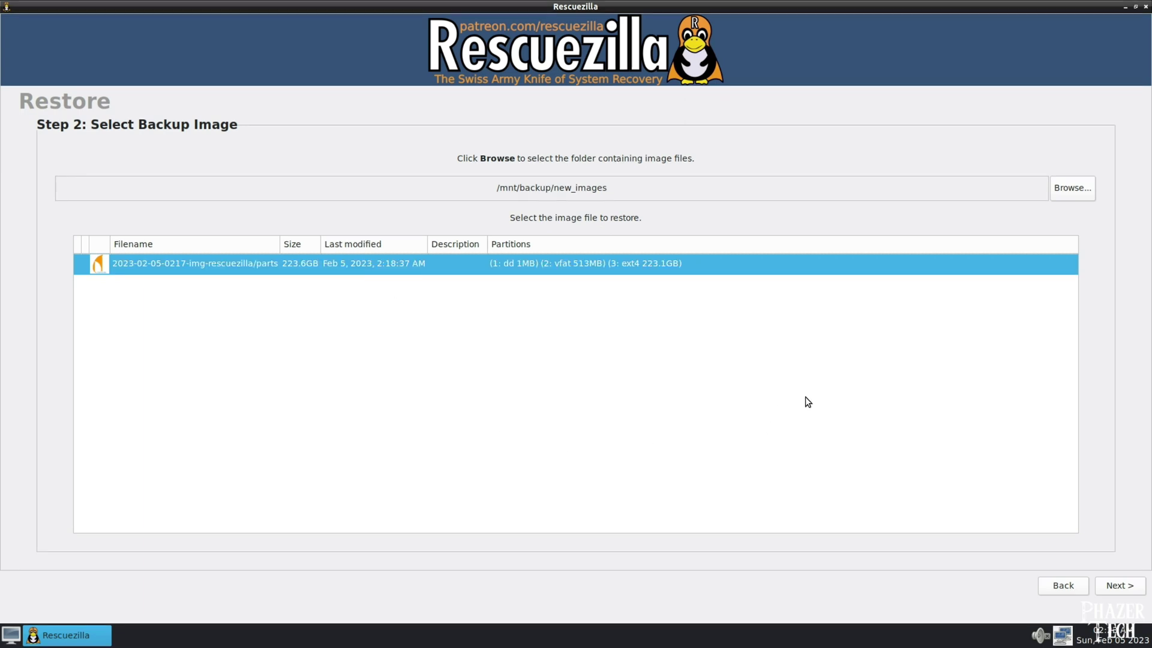
left_click(1115, 585)
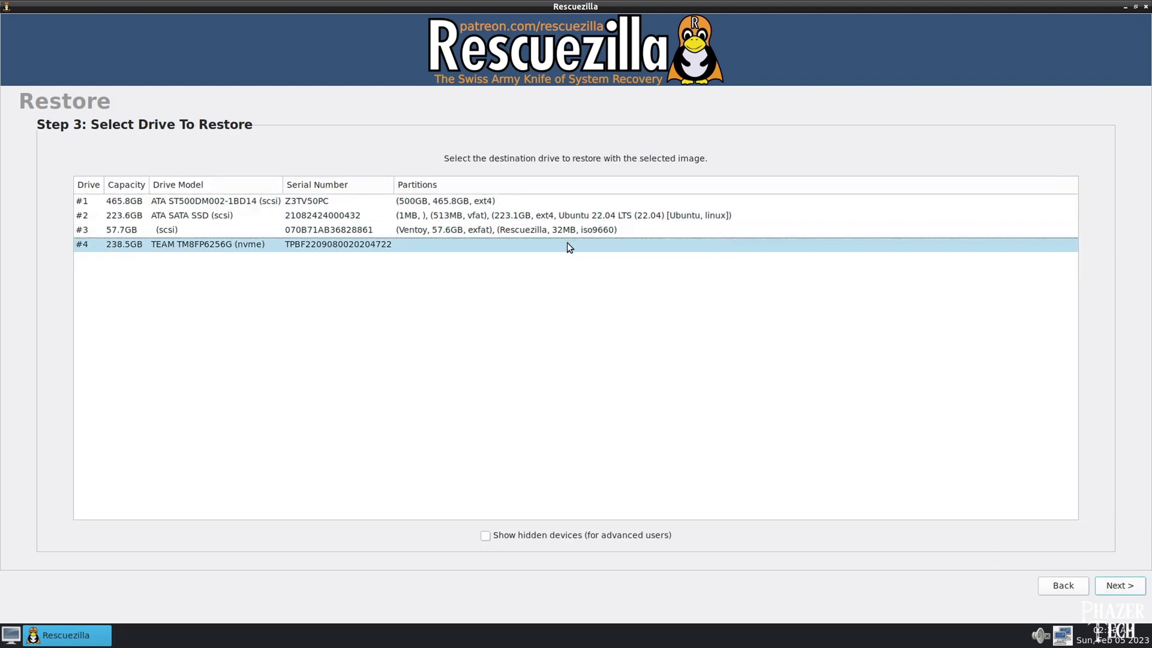
- Restore all partitions onto the 238.5GB TEAM NVMe drive, confirming the overwrite warning
left_click(618, 216)
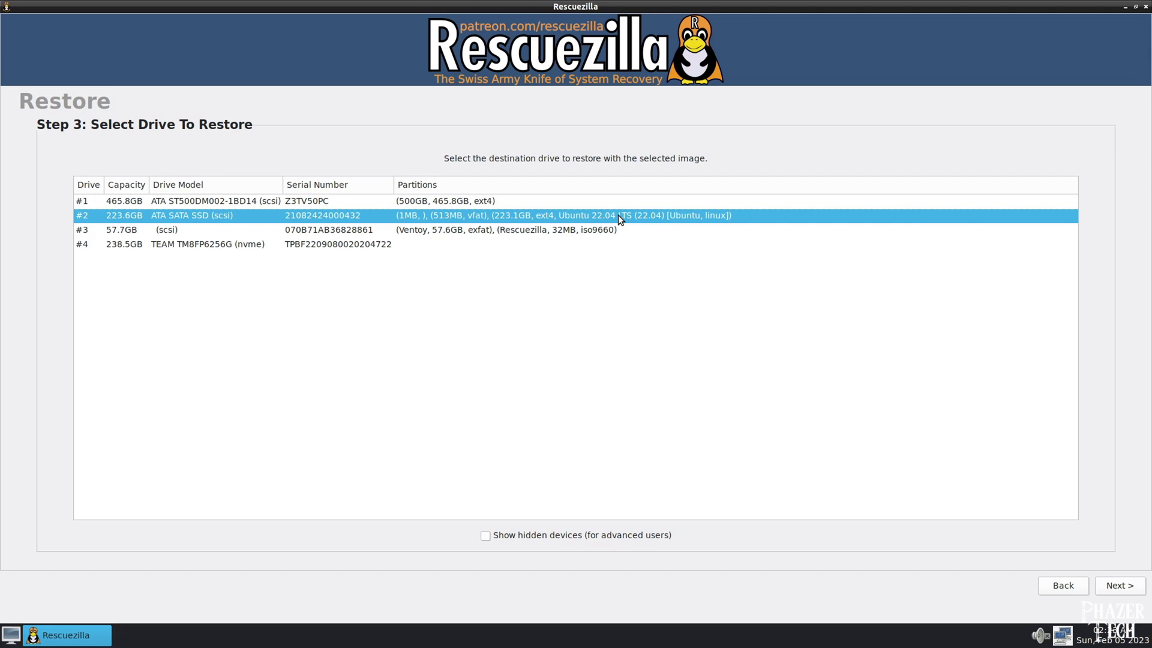
left_click(354, 246)
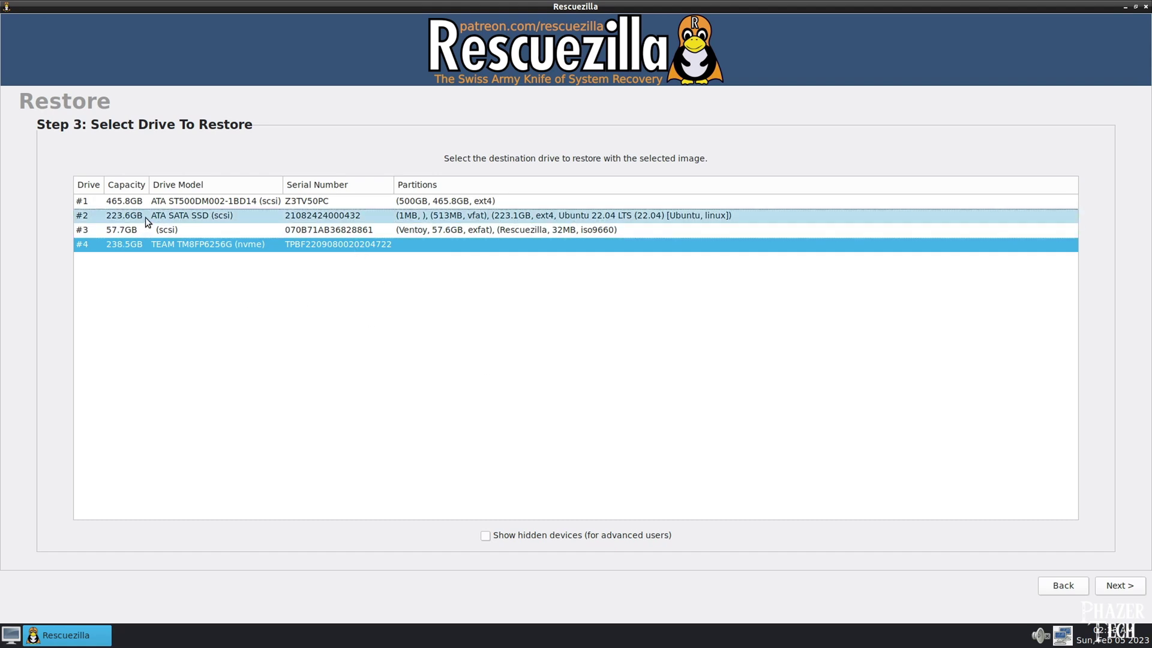
left_click(1124, 588)
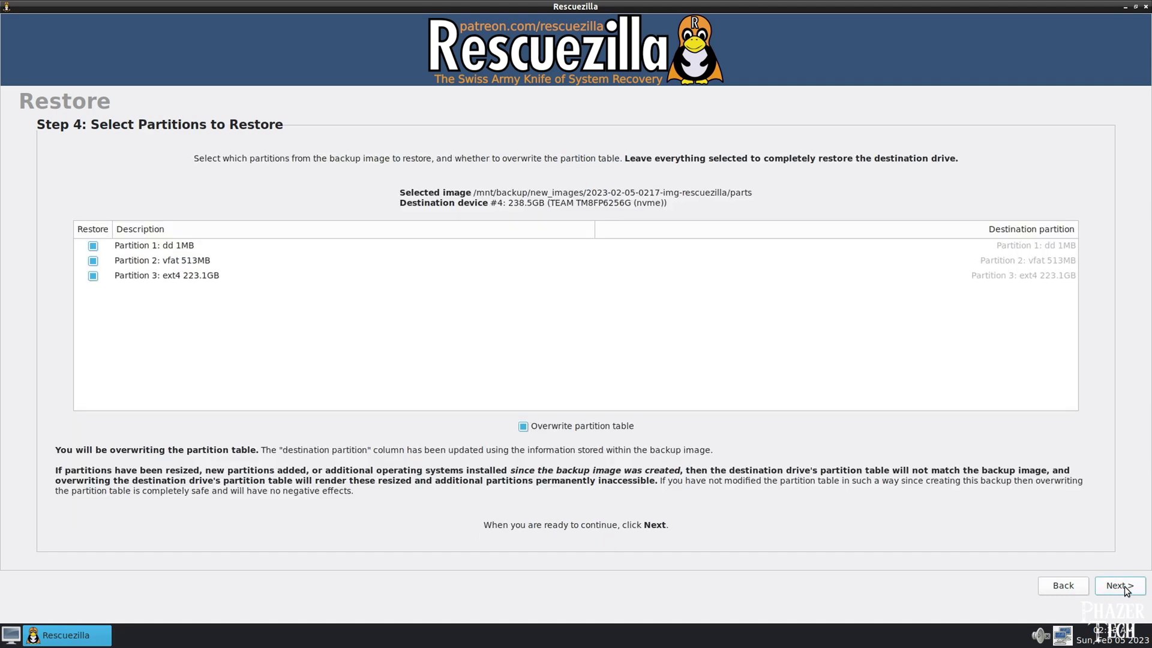
left_click(1124, 587)
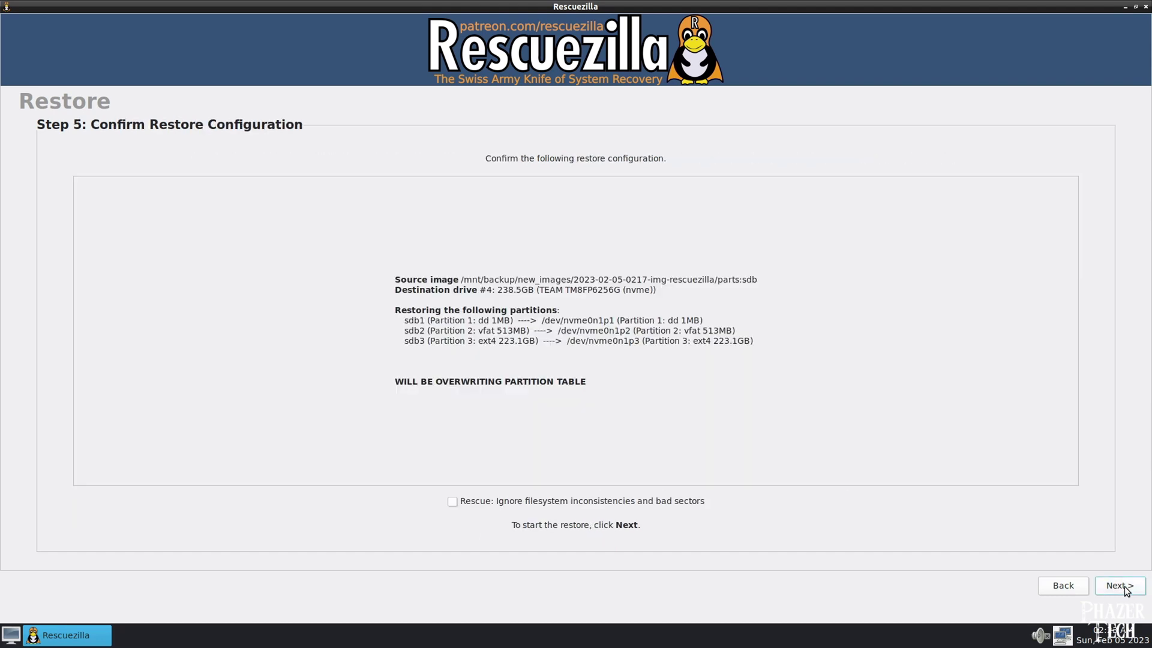
left_click(1124, 588)
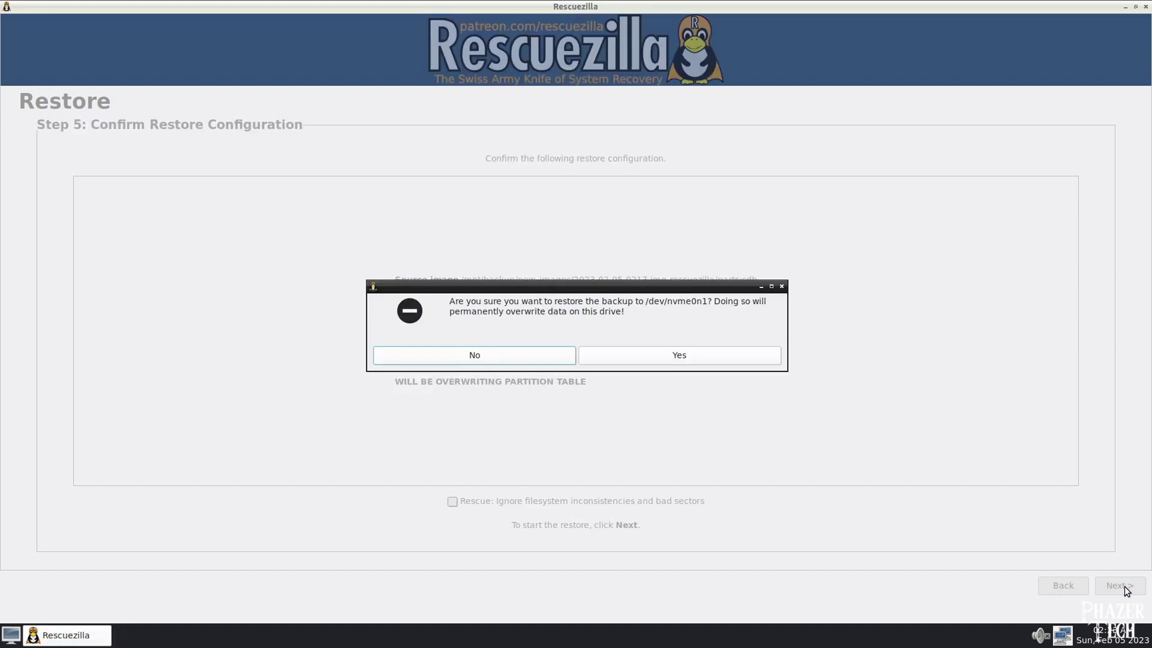
left_click(670, 354)
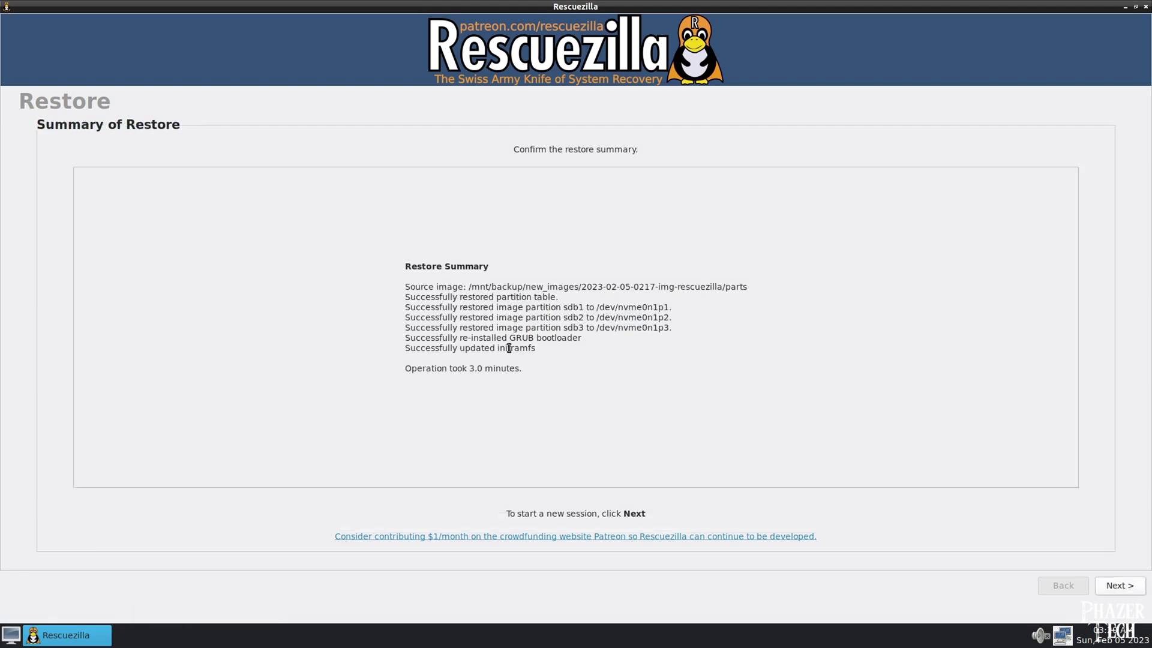
left_click(1121, 588)
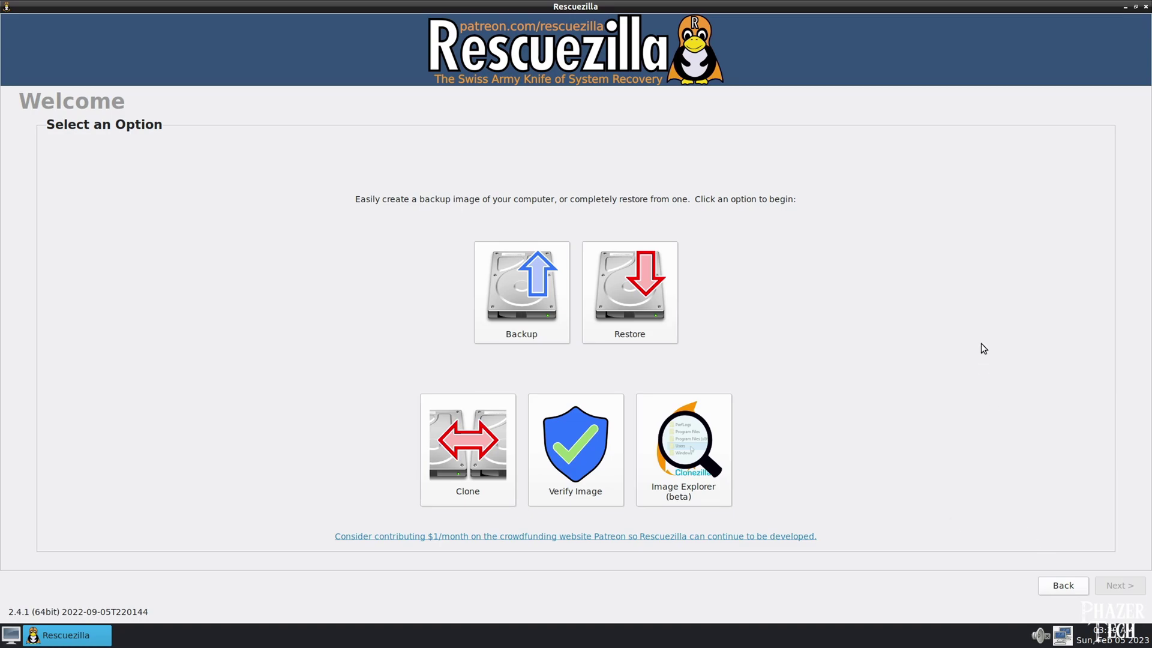
- Close Rescuezilla and launch GParted with /dev/nvme0n1p3 selected
left_click(1146, 6)
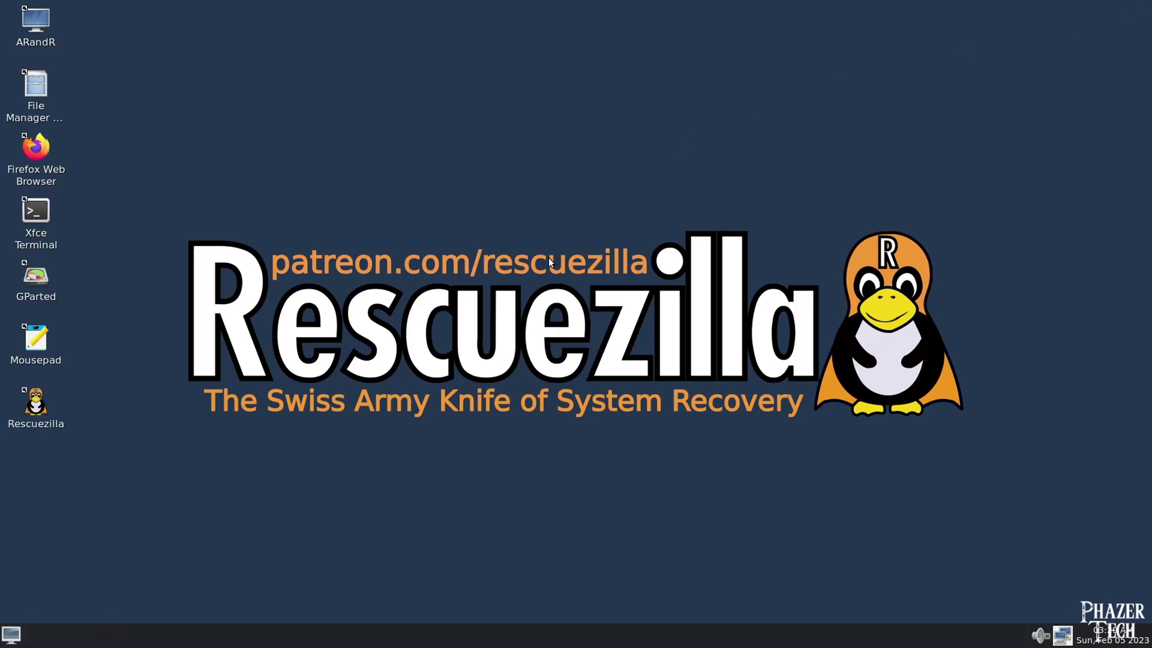
double_click(38, 284)
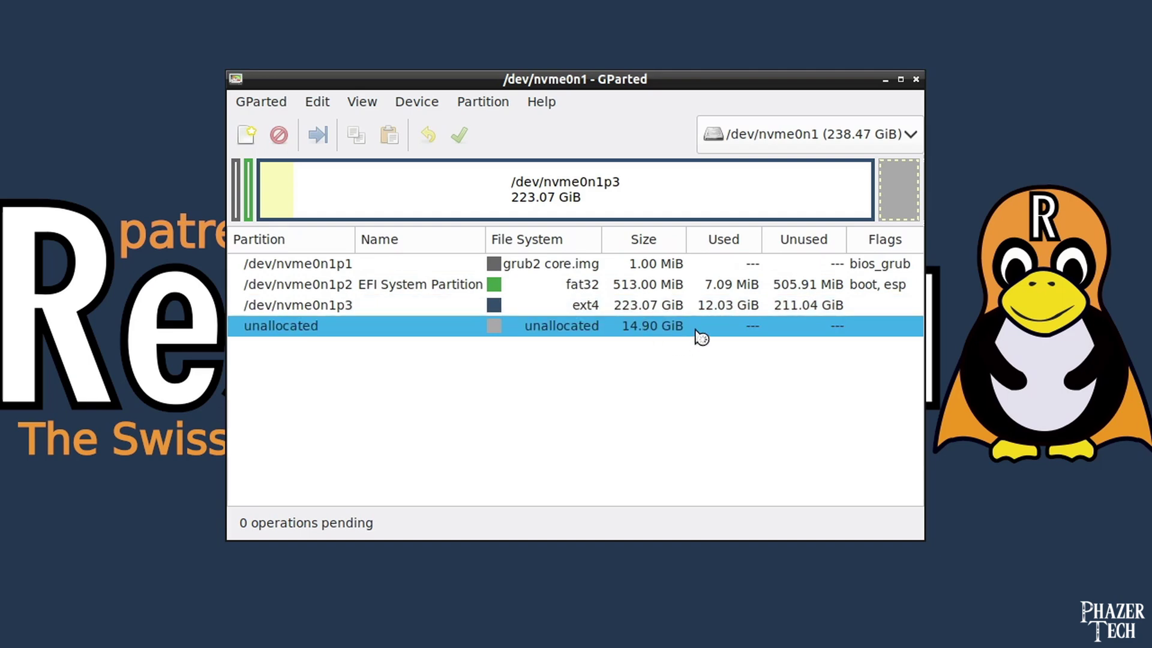
left_click(804, 201)
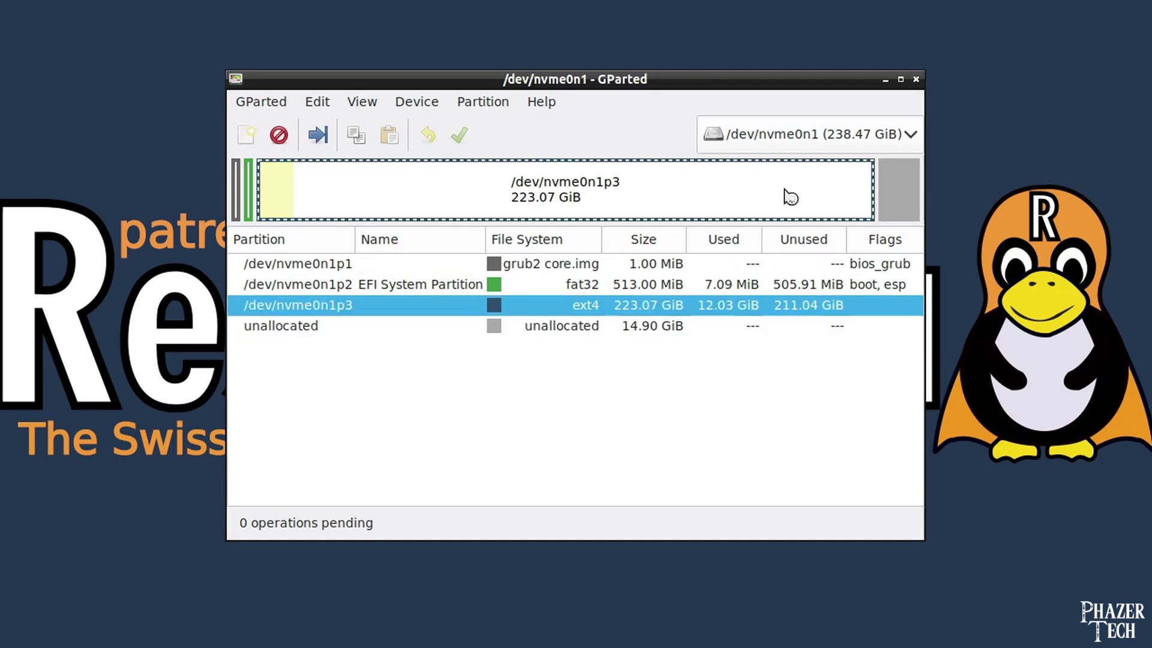
- Resize /dev/nvme0n1p3 to its maximum 237.97 GiB and apply the change
right_click(495, 186)
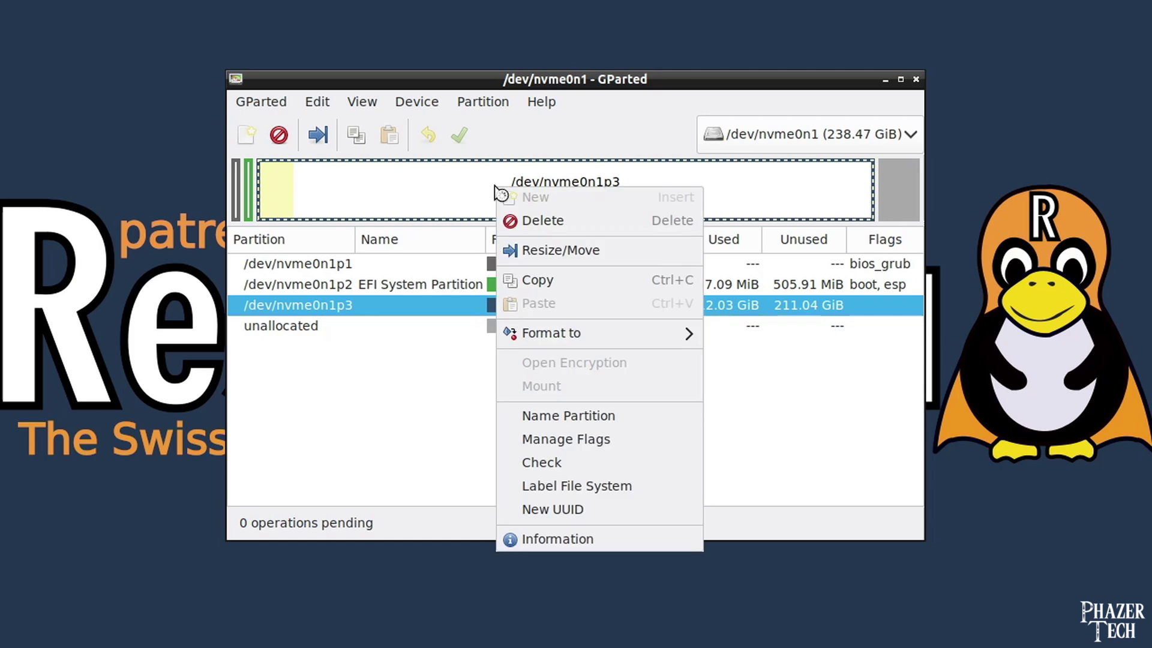
left_click(585, 253)
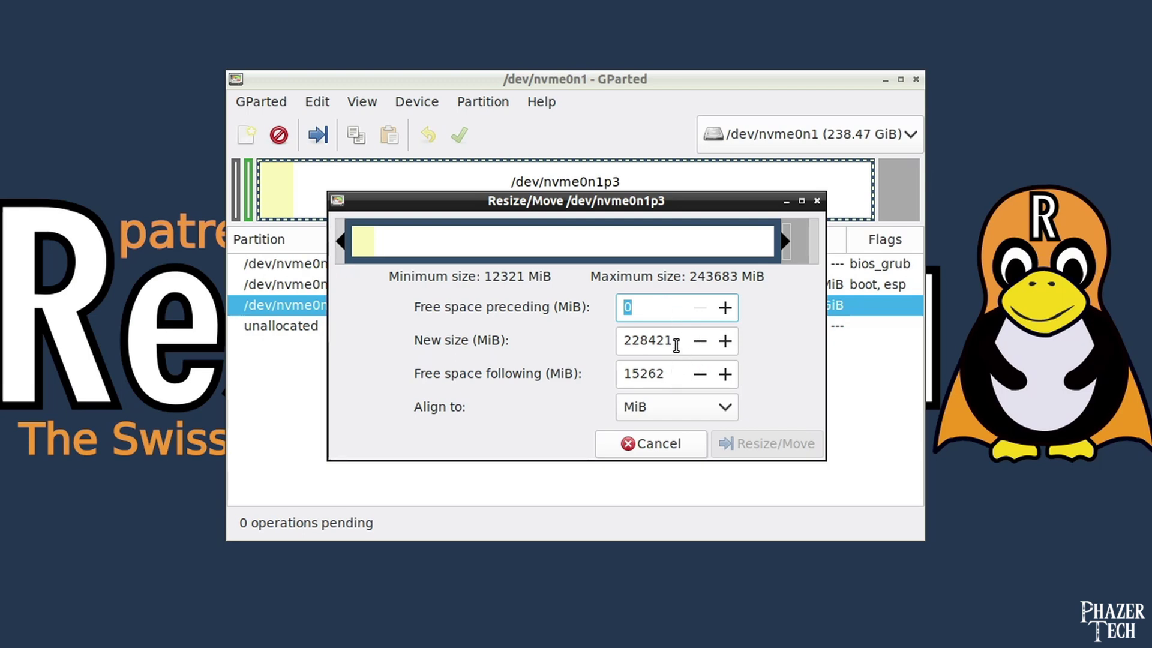
left_click_drag(676, 345, 597, 330)
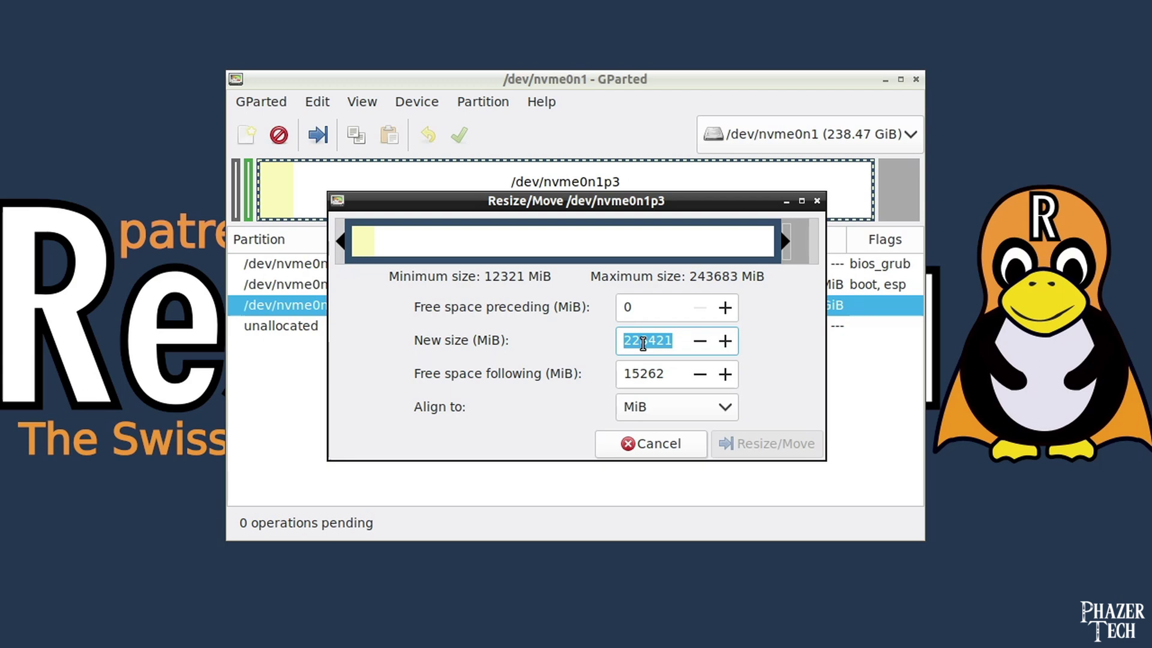
type("500000")
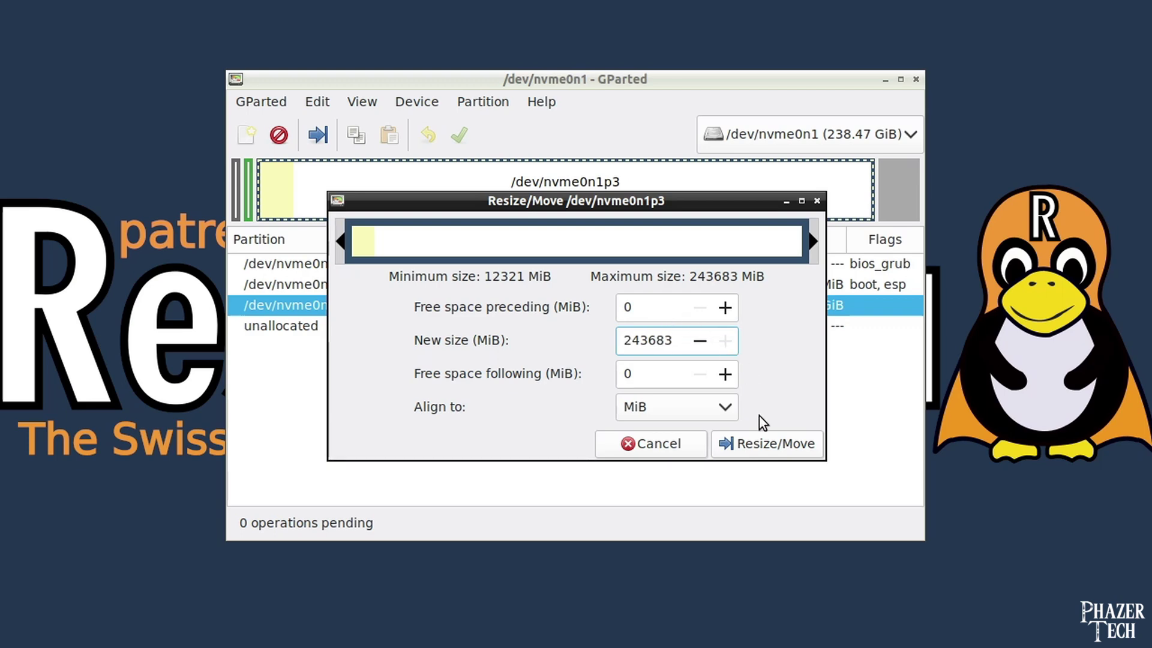
left_click(766, 443)
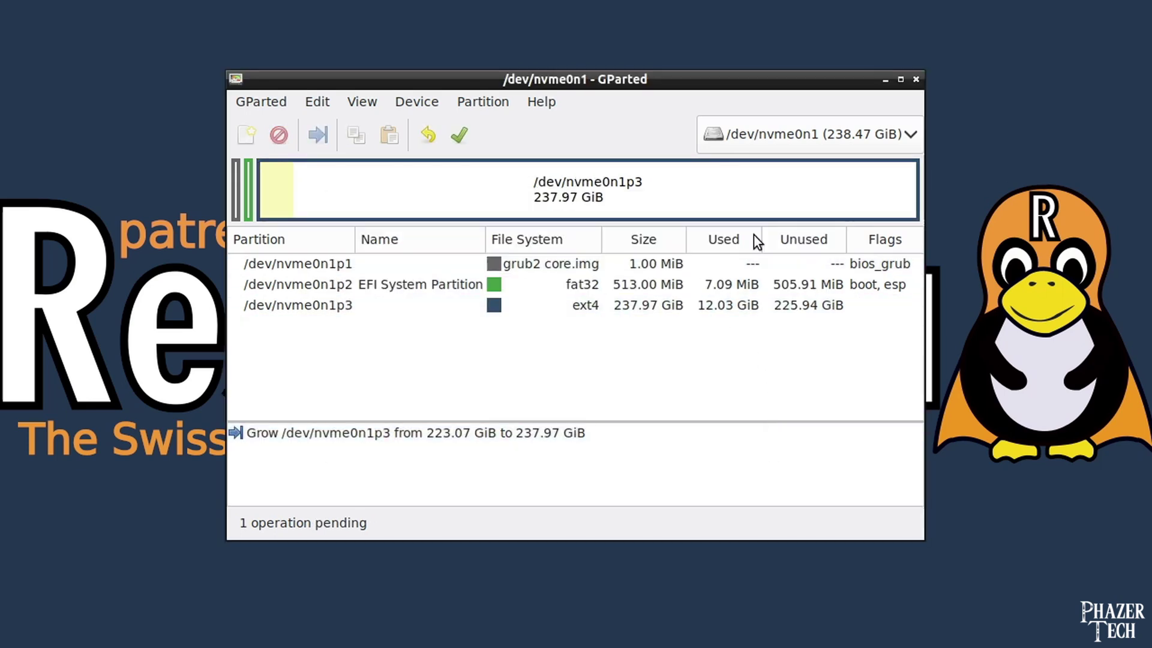
left_click(459, 129)
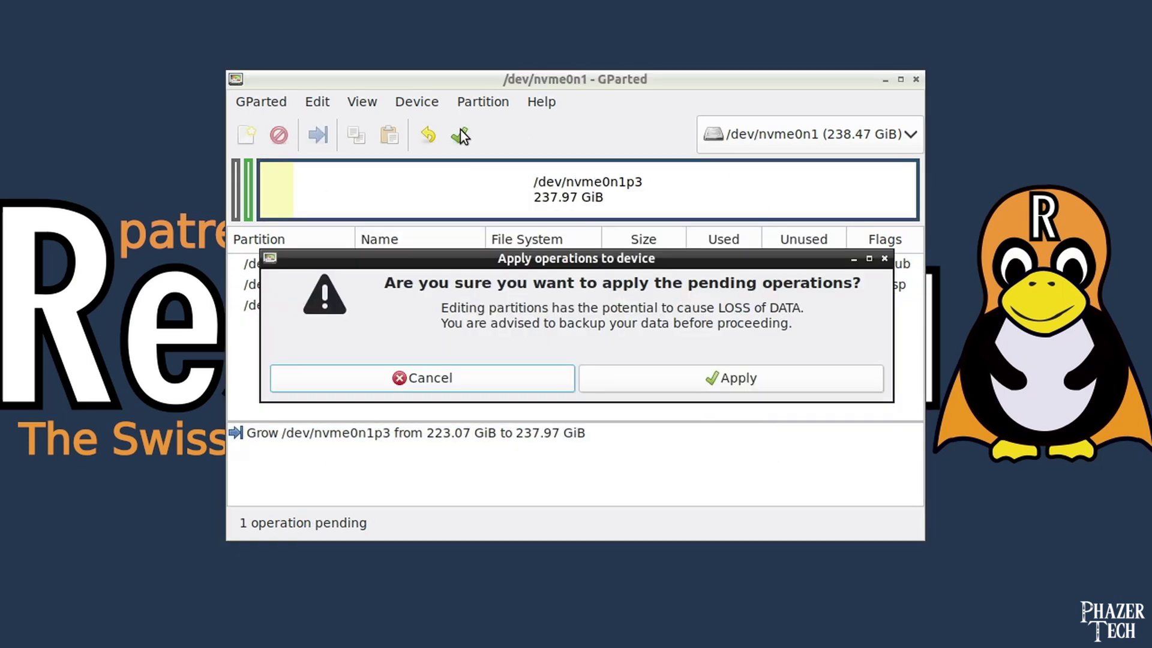
left_click(727, 383)
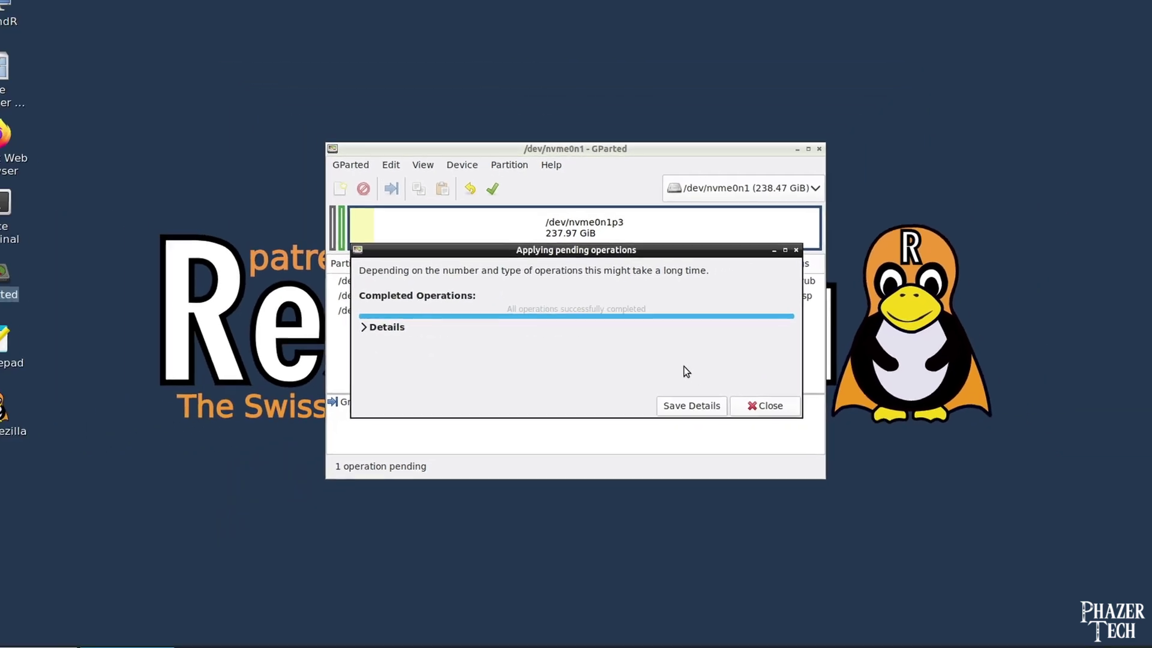
- Close GParted and shut down the session from the applications menu
left_click(757, 400)
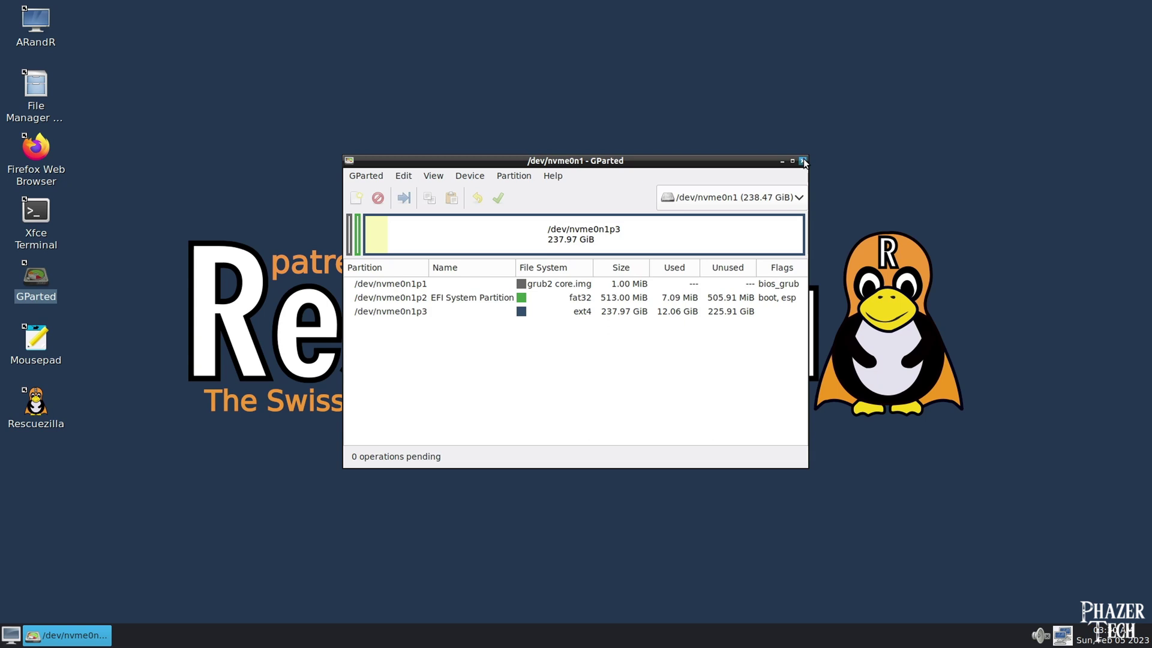
left_click(803, 161)
left_click(11, 635)
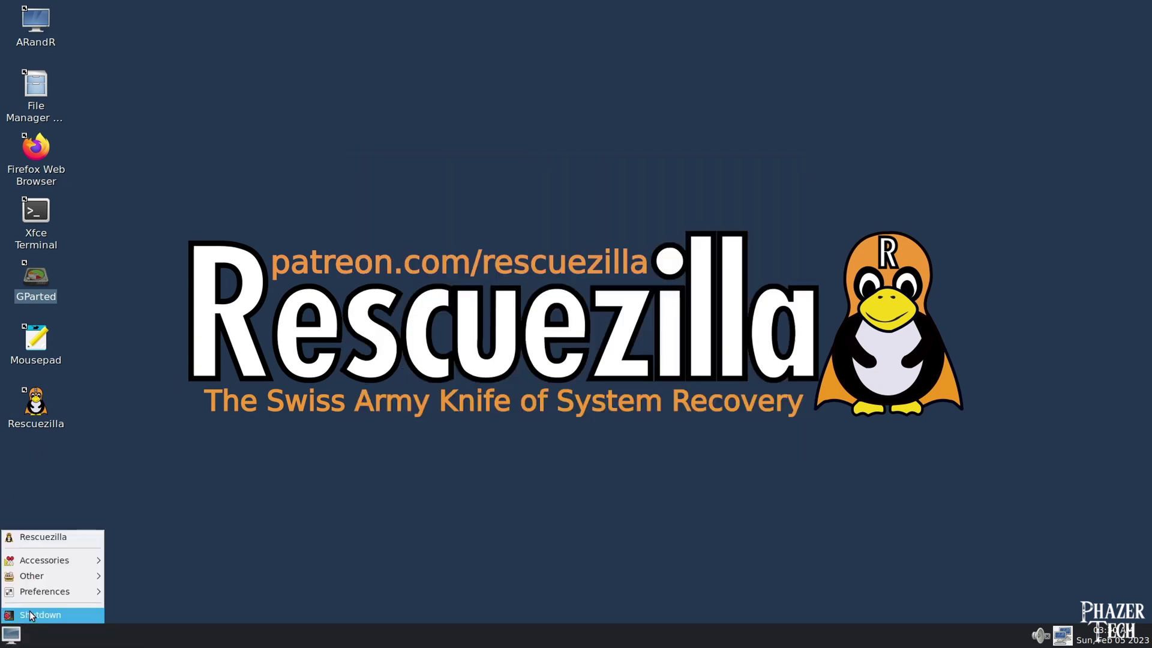
left_click(24, 615)
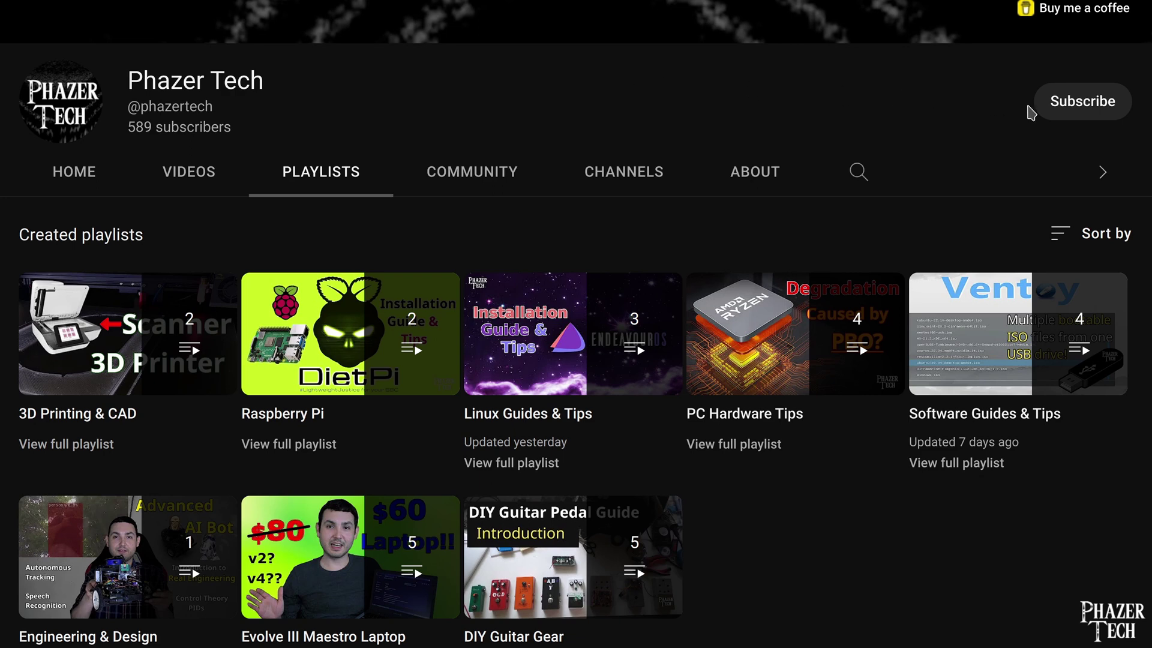
- Subscribe to the channel and set its notification bell to All
left_click(1060, 114)
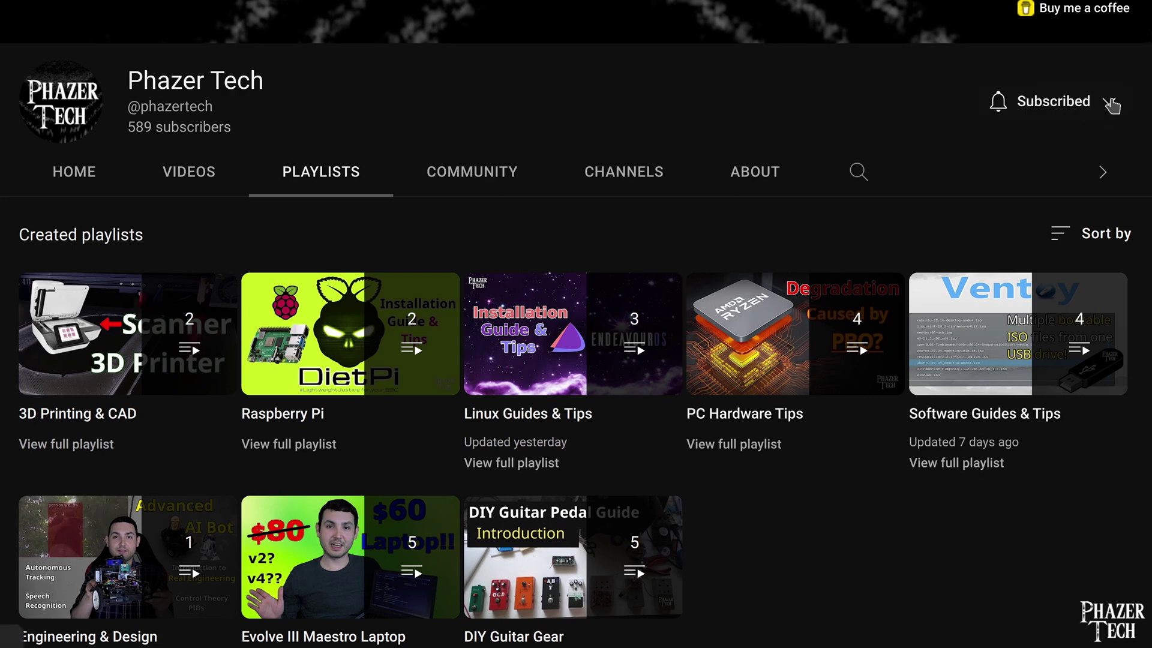
left_click(1104, 111)
left_click(1079, 149)
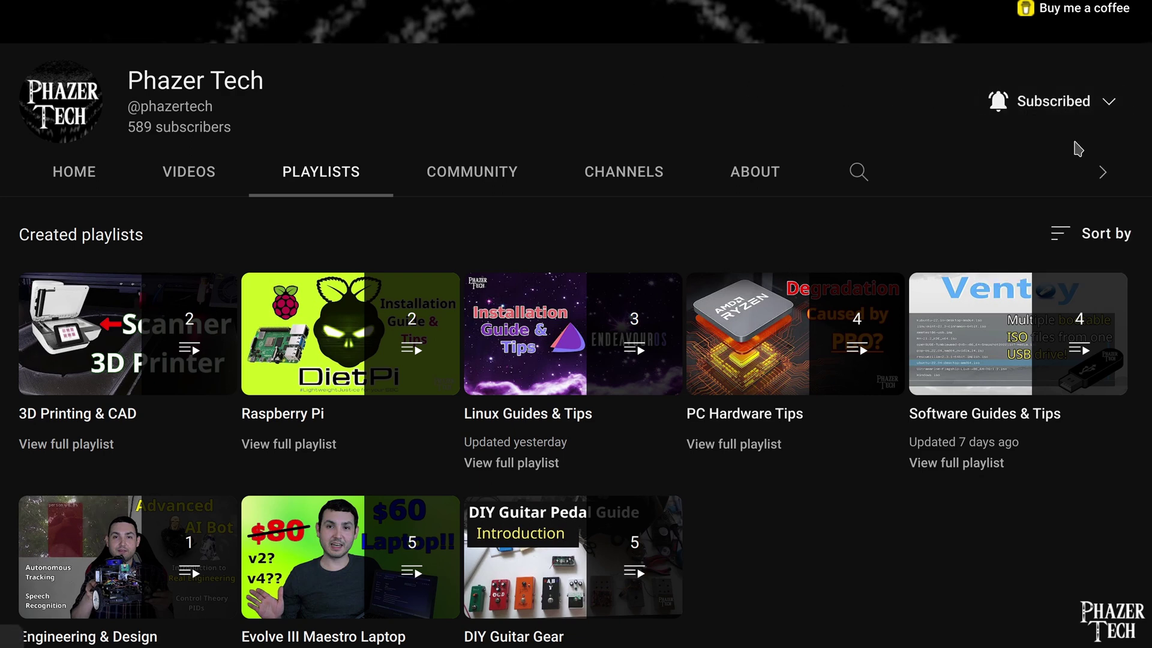